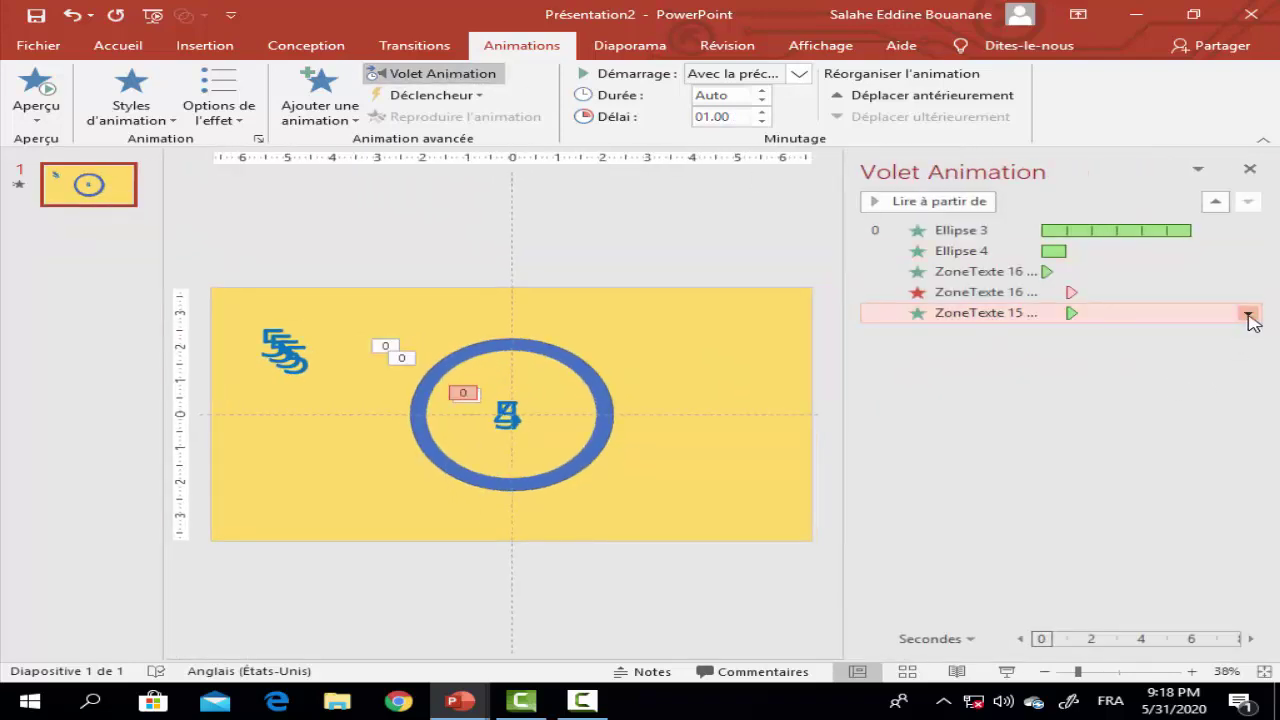
Assign the Cliquer sound to the ZoneTexte 15 entrance effect and set its start to Avec la précédente
{"action": "left_click", "coordinate": [1249, 314]}
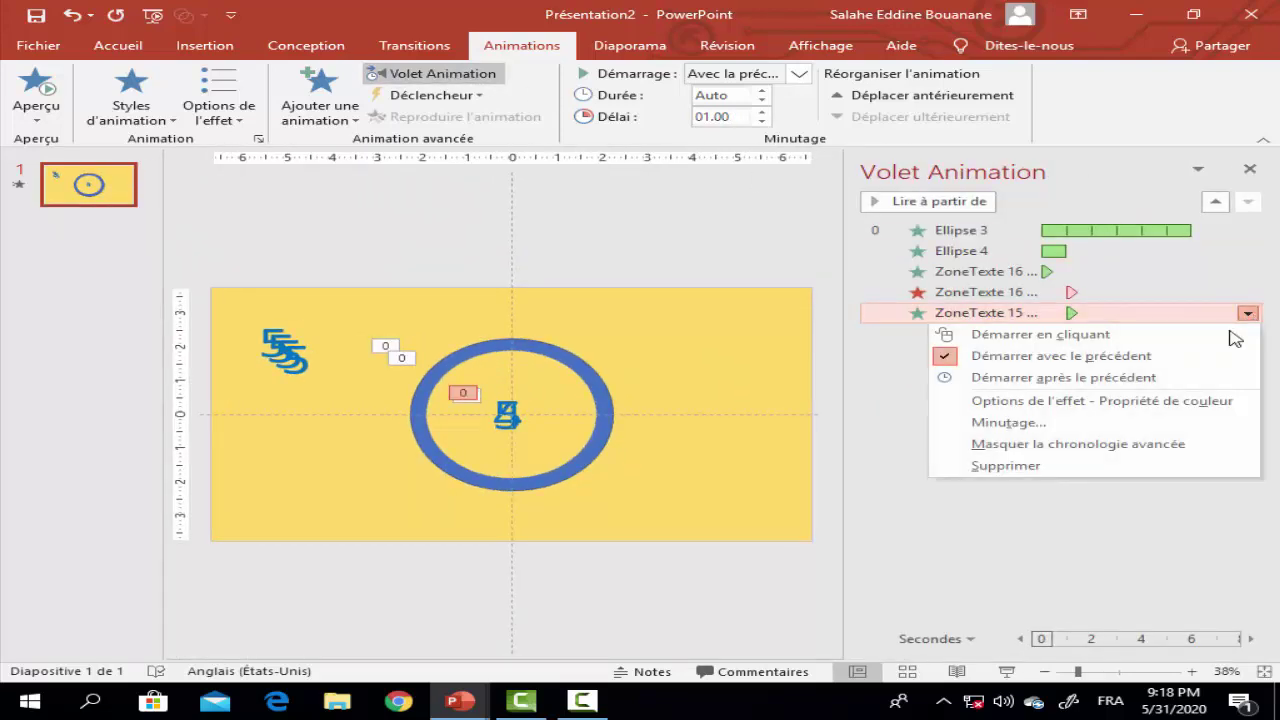
{"action": "left_click", "coordinate": [1172, 404]}
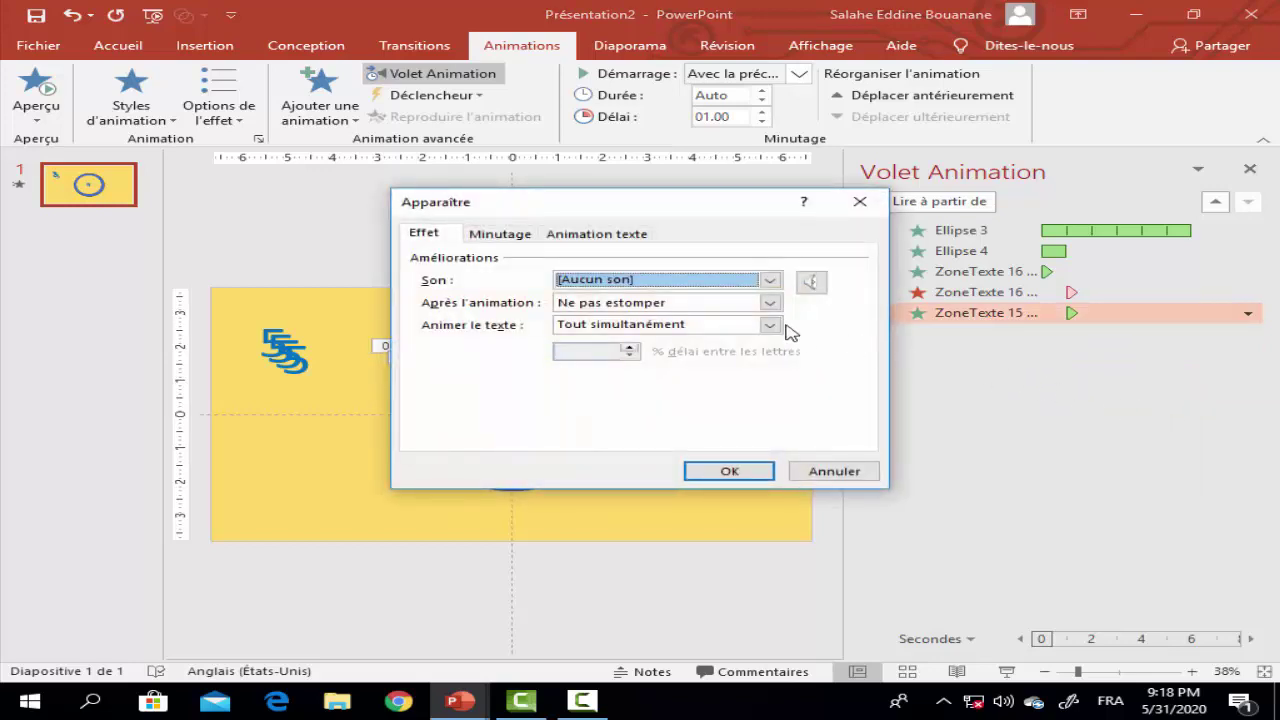
{"action": "left_click", "coordinate": [770, 283]}
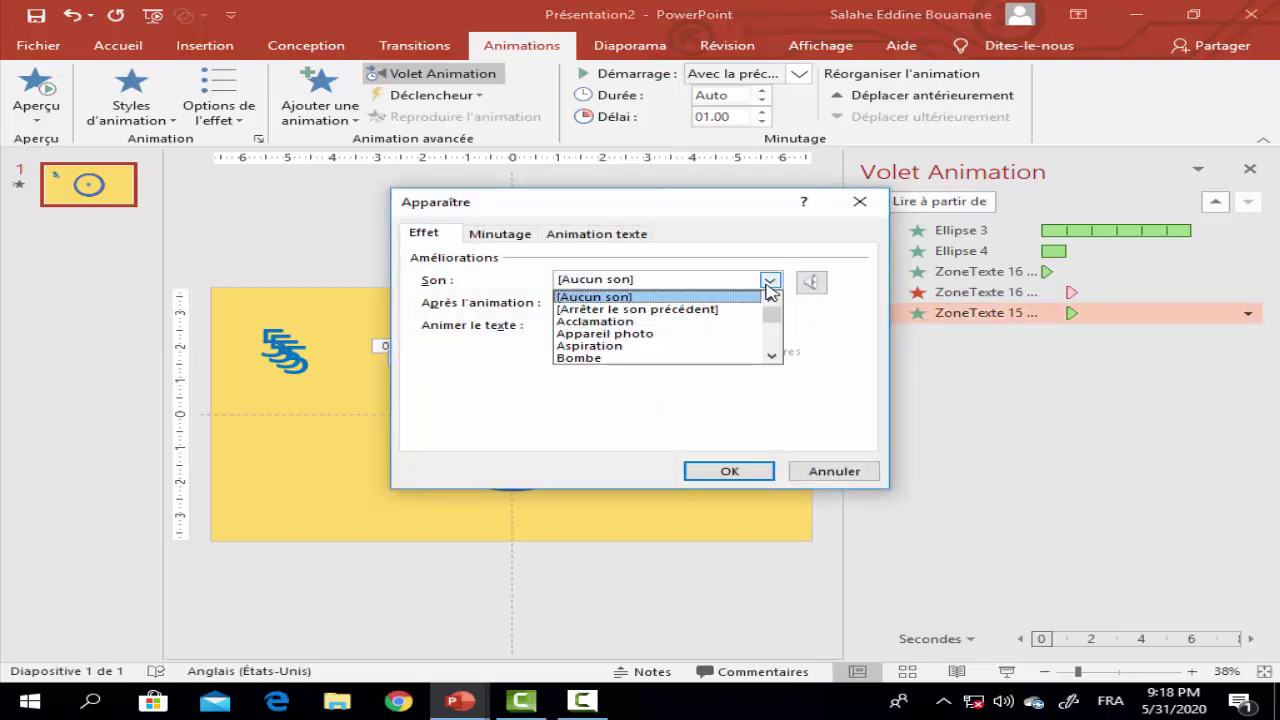
{"action": "left_click_drag", "start_coordinate": [781, 315], "coordinate": [620, 333]}
{"action": "left_click", "coordinate": [617, 325]}
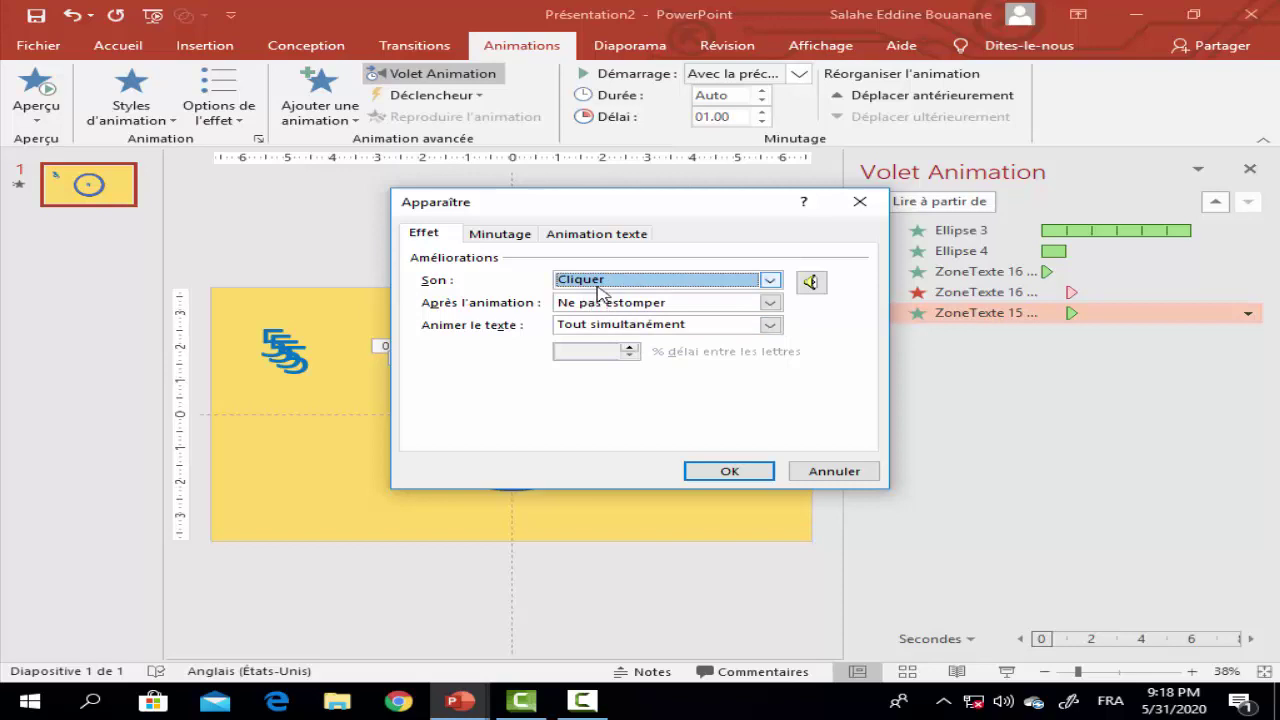
{"action": "left_click", "coordinate": [729, 470]}
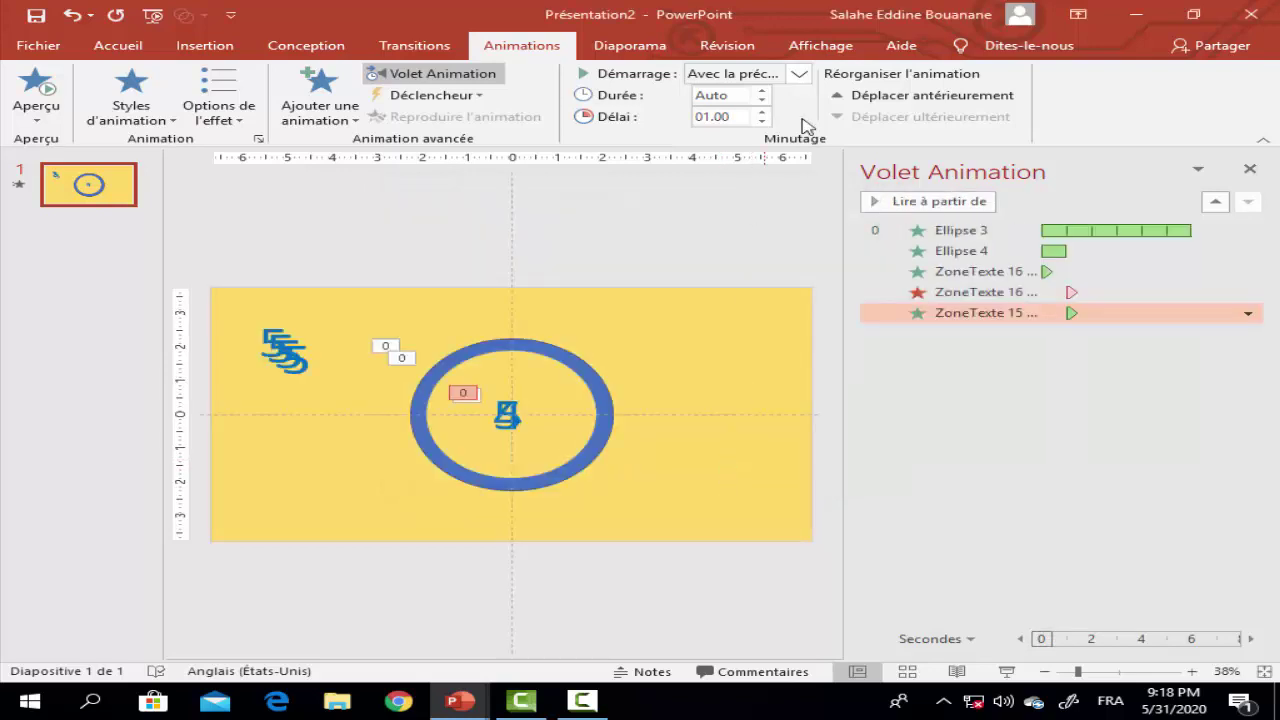
{"action": "left_click", "coordinate": [799, 75]}
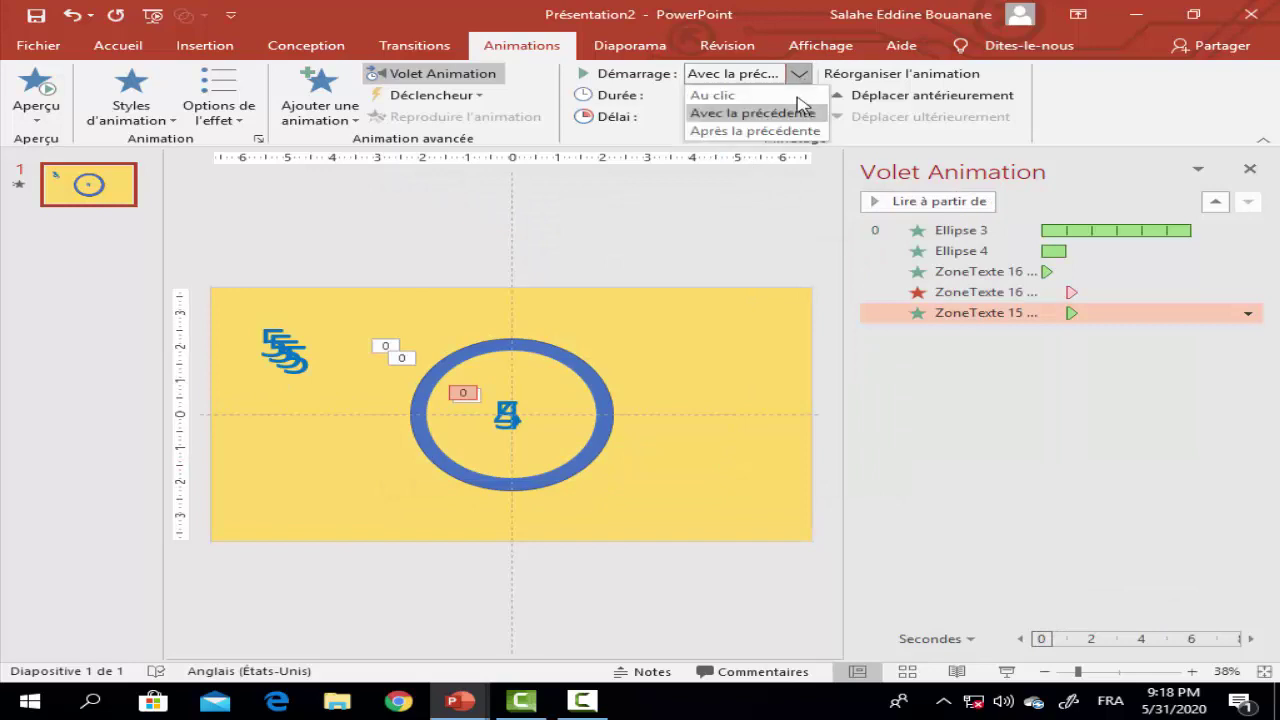
{"action": "left_click", "coordinate": [799, 114]}
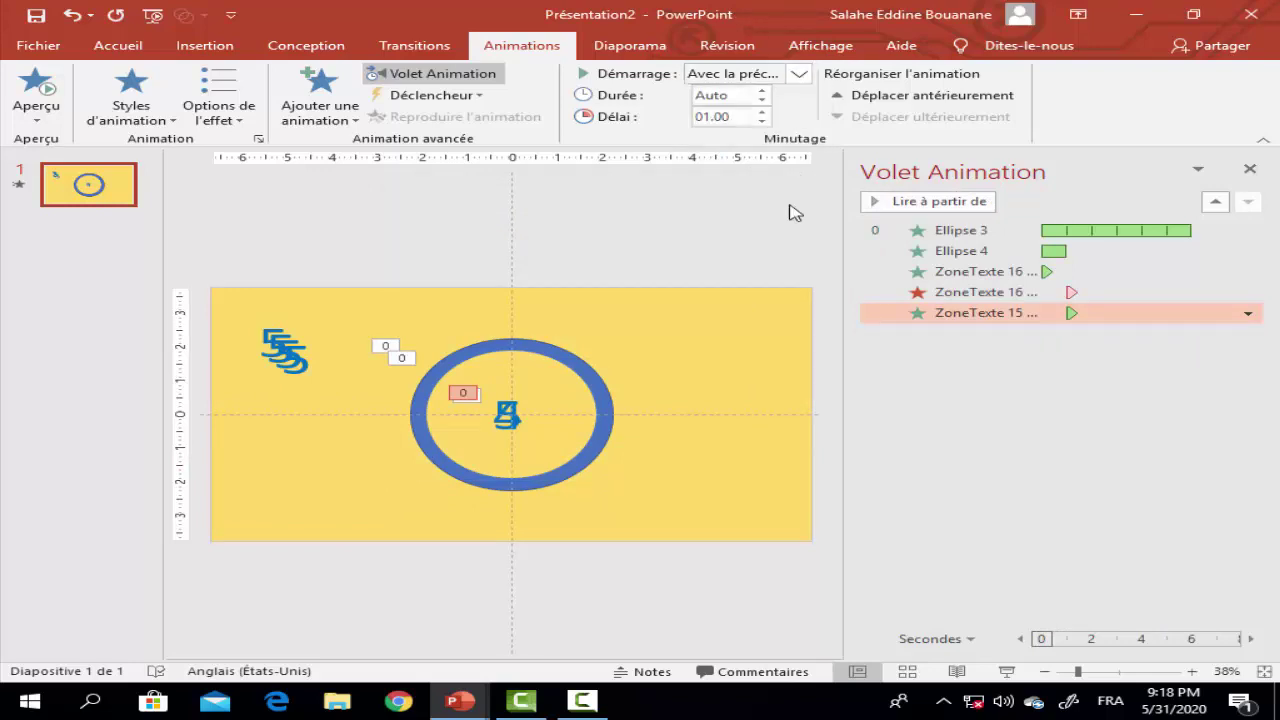
{"action": "left_click", "coordinate": [1249, 172]}
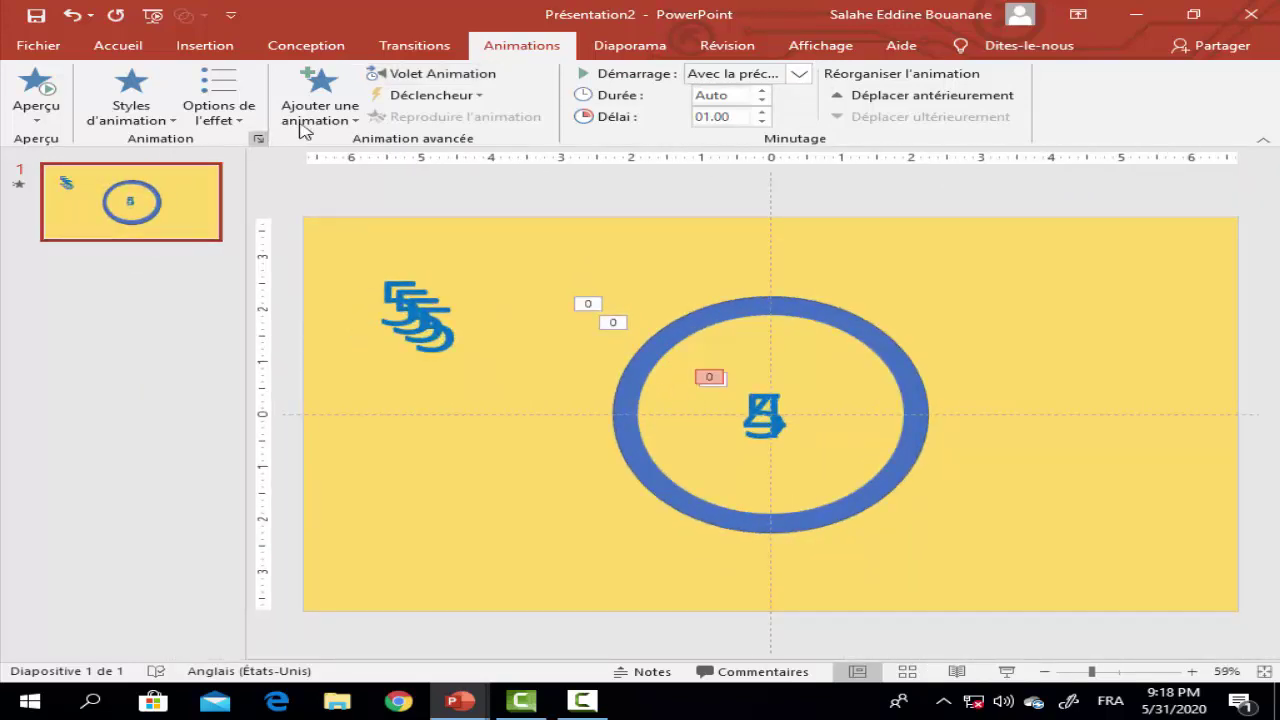
Add a Disparaître exit animation to the number 4, starting Avec la précédente with a delay of 02.00
{"action": "left_click", "coordinate": [352, 124]}
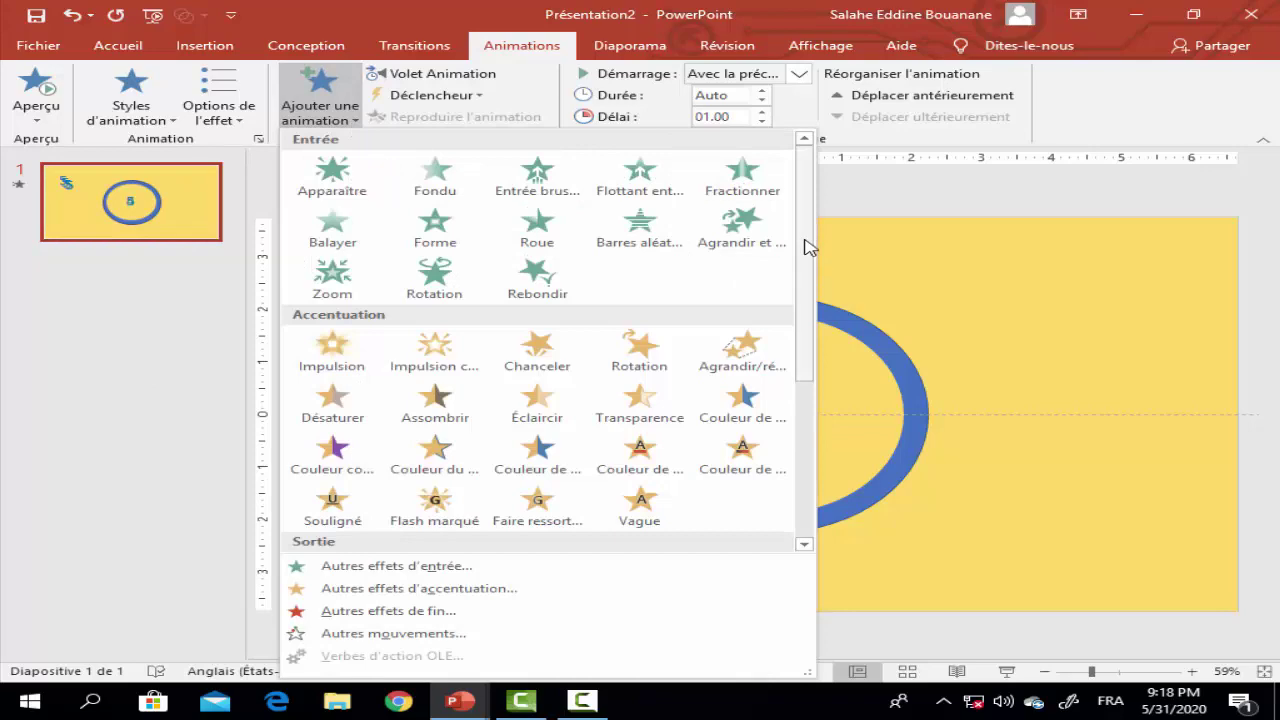
{"action": "left_click_drag", "start_coordinate": [808, 246], "coordinate": [825, 355]}
{"action": "scroll", "coordinate": [737, 394], "scroll_direction": "down", "scroll_amount": 2}
{"action": "left_click", "coordinate": [330, 345]}
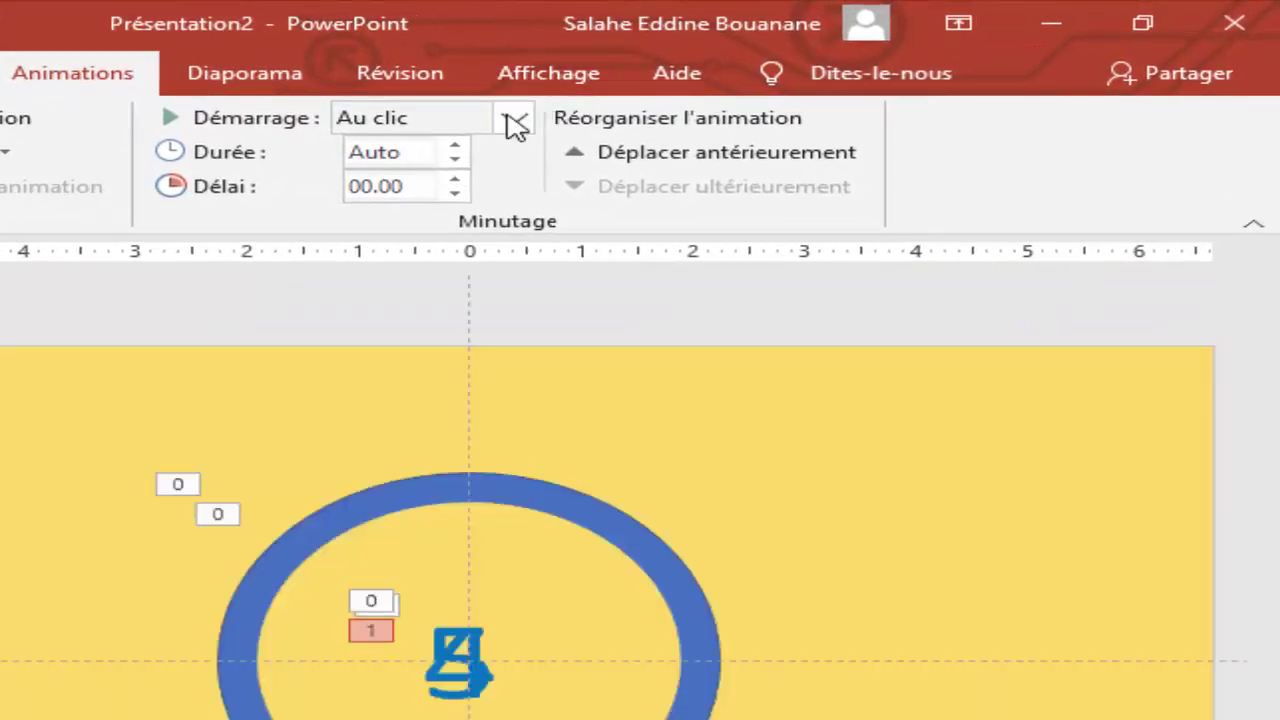
{"action": "left_click", "coordinate": [542, 113]}
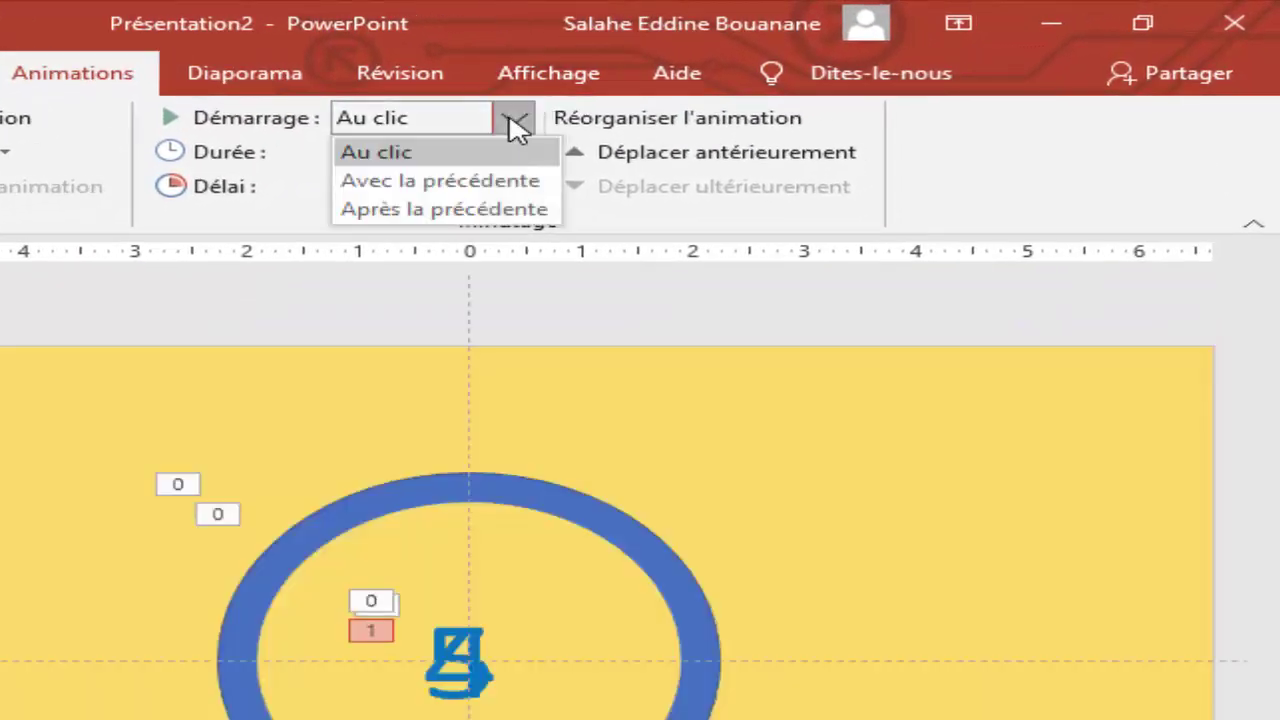
{"action": "left_click", "coordinate": [516, 181]}
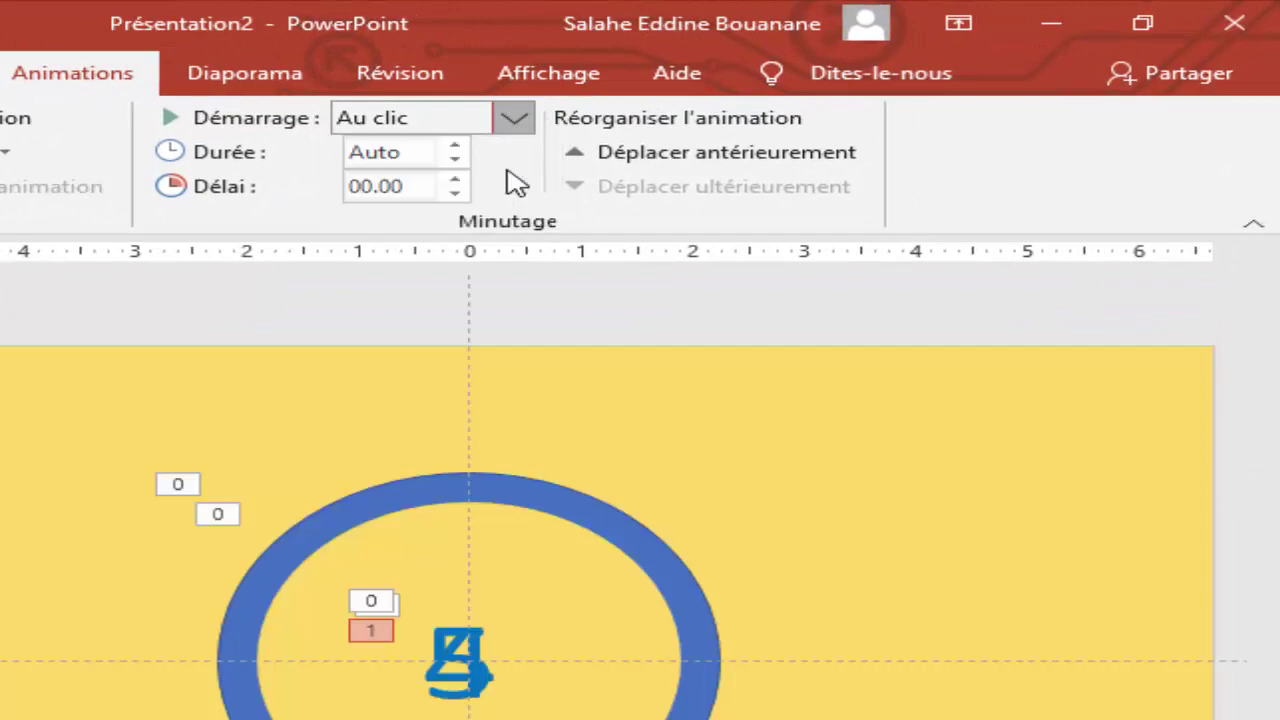
{"action": "left_click", "coordinate": [458, 181]}
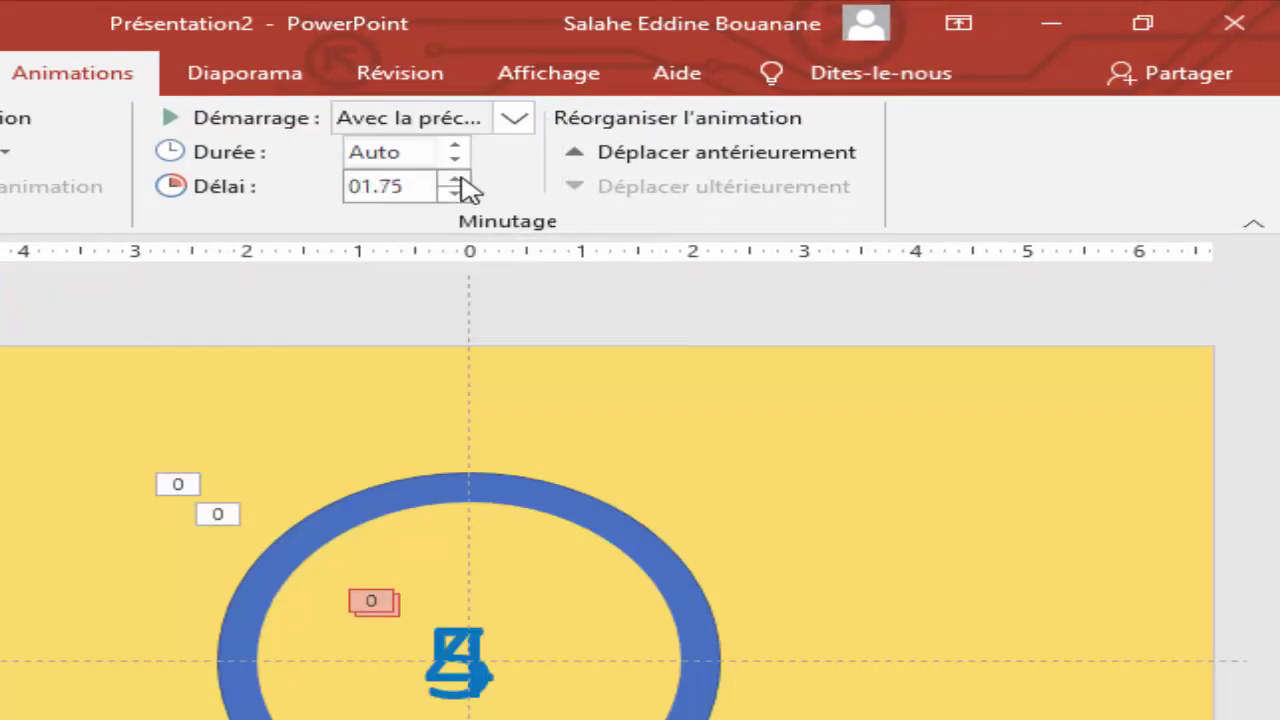
{"action": "left_click", "coordinate": [458, 181]}
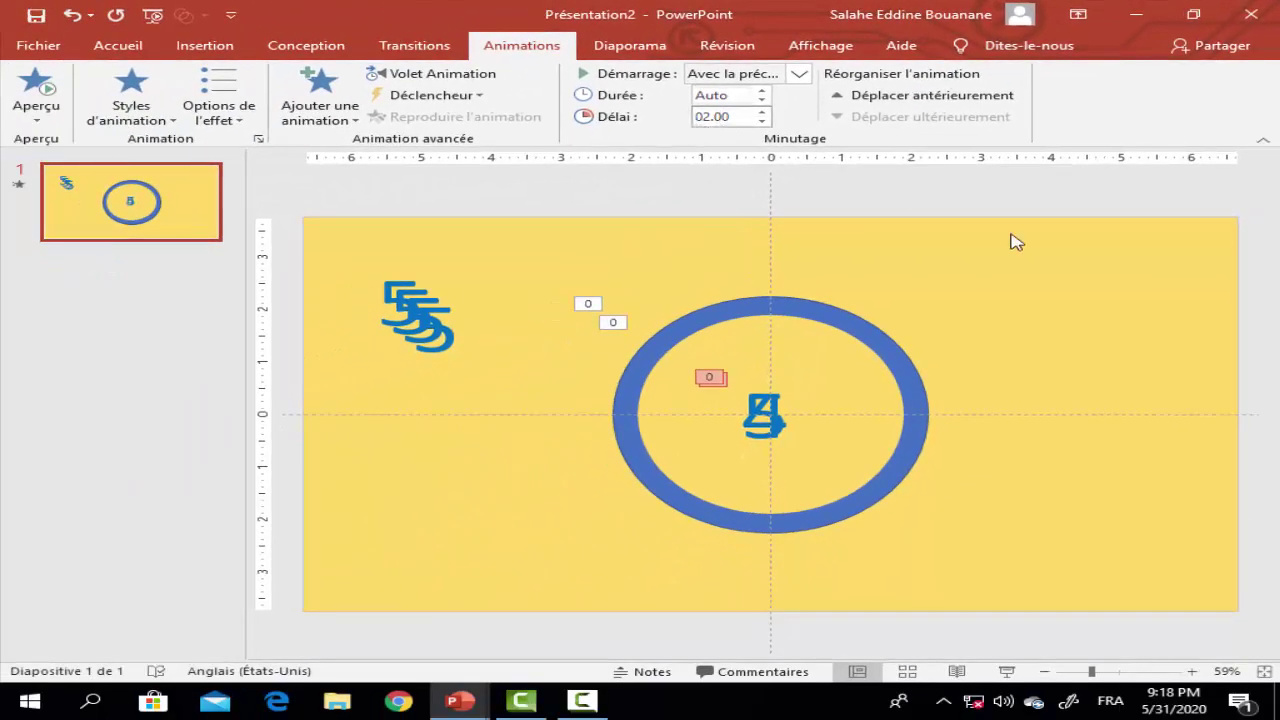
{"action": "left_click", "coordinate": [954, 294]}
Change one of the stacked 5s to 3 and place it at the centre of the circle
{"action": "left_click", "coordinate": [438, 328]}
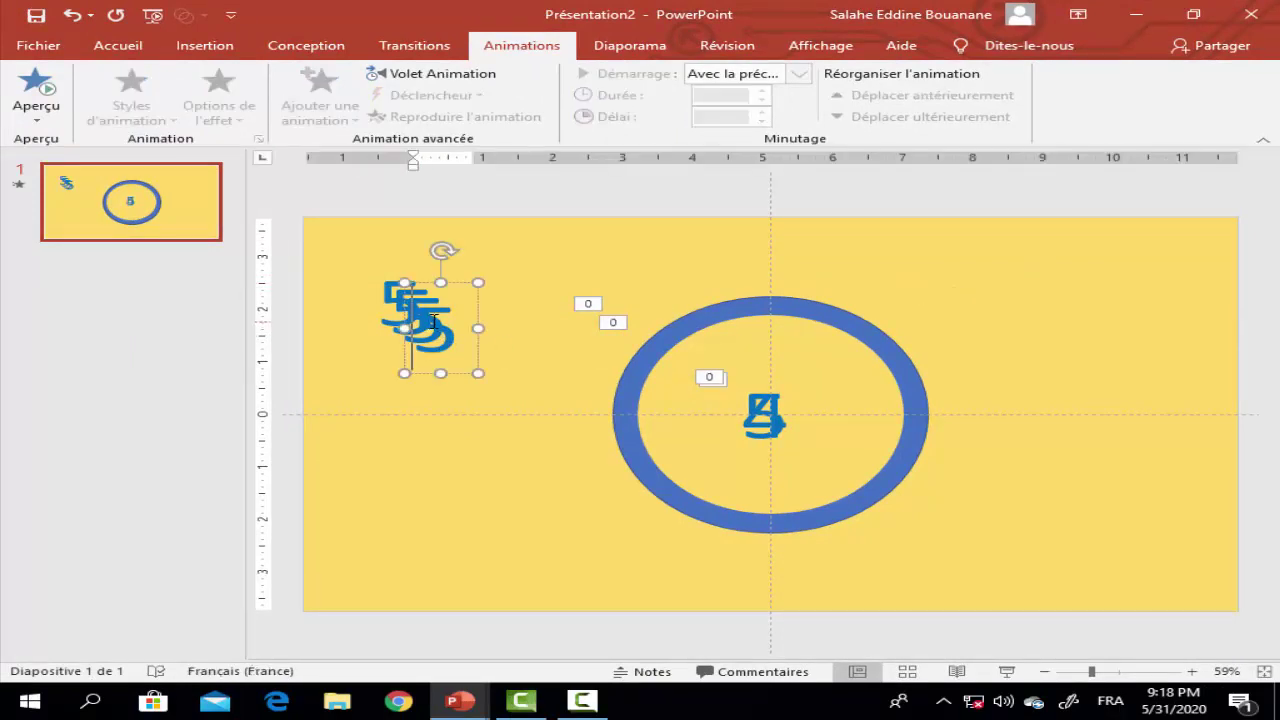
{"action": "left_click_drag", "start_coordinate": [449, 287], "coordinate": [499, 392]}
{"action": "left_click", "coordinate": [496, 432]}
{"action": "double_click", "coordinate": [496, 432]}
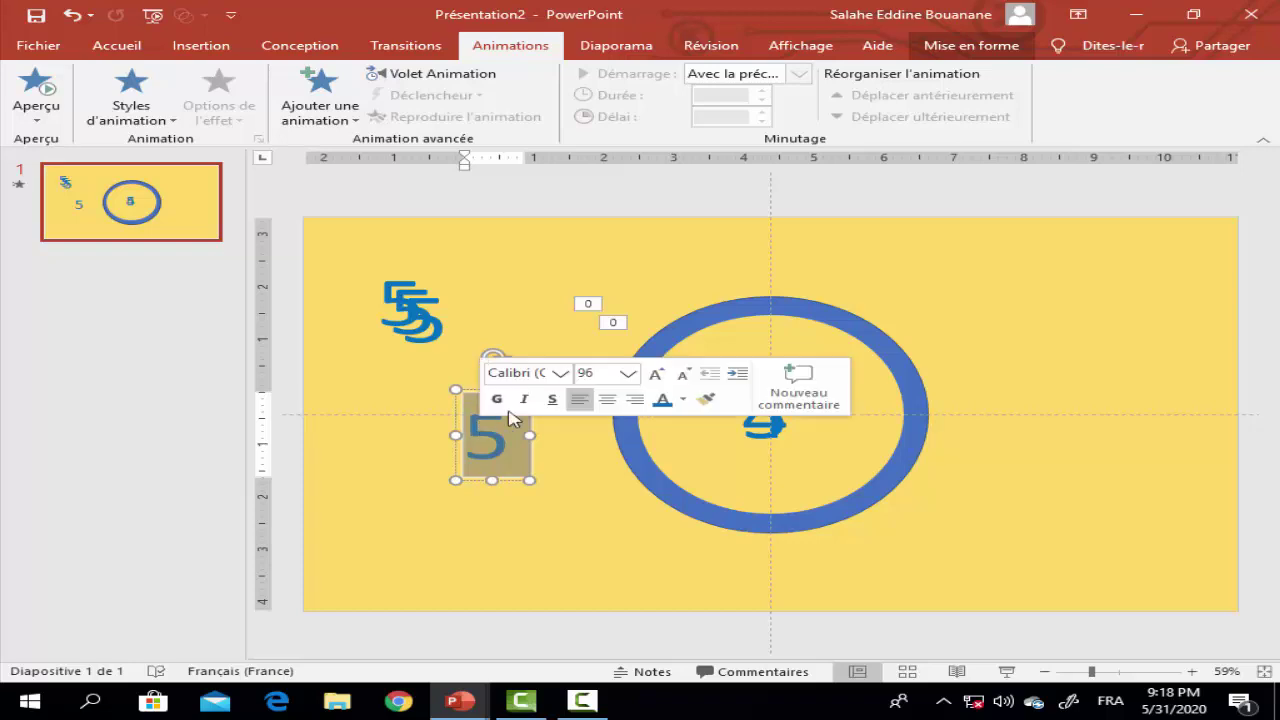
{"action": "type", "text": "3"}
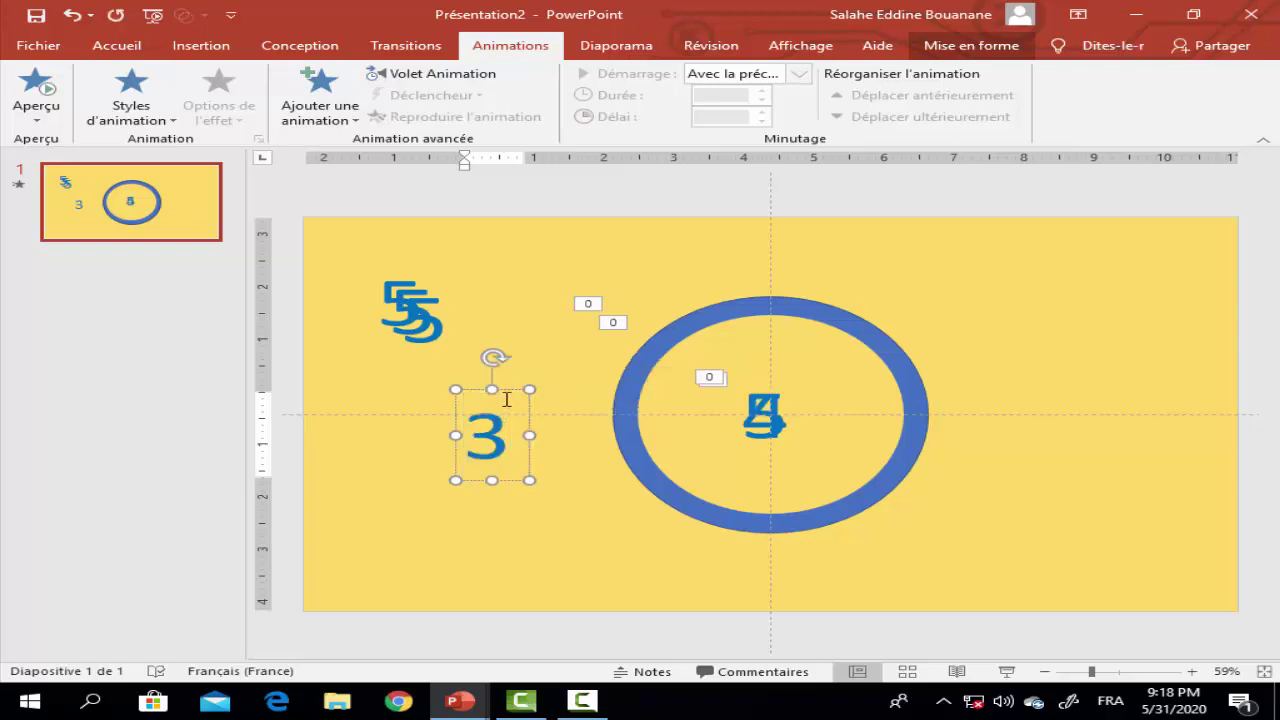
{"action": "left_click_drag", "start_coordinate": [480, 390], "coordinate": [760, 368]}
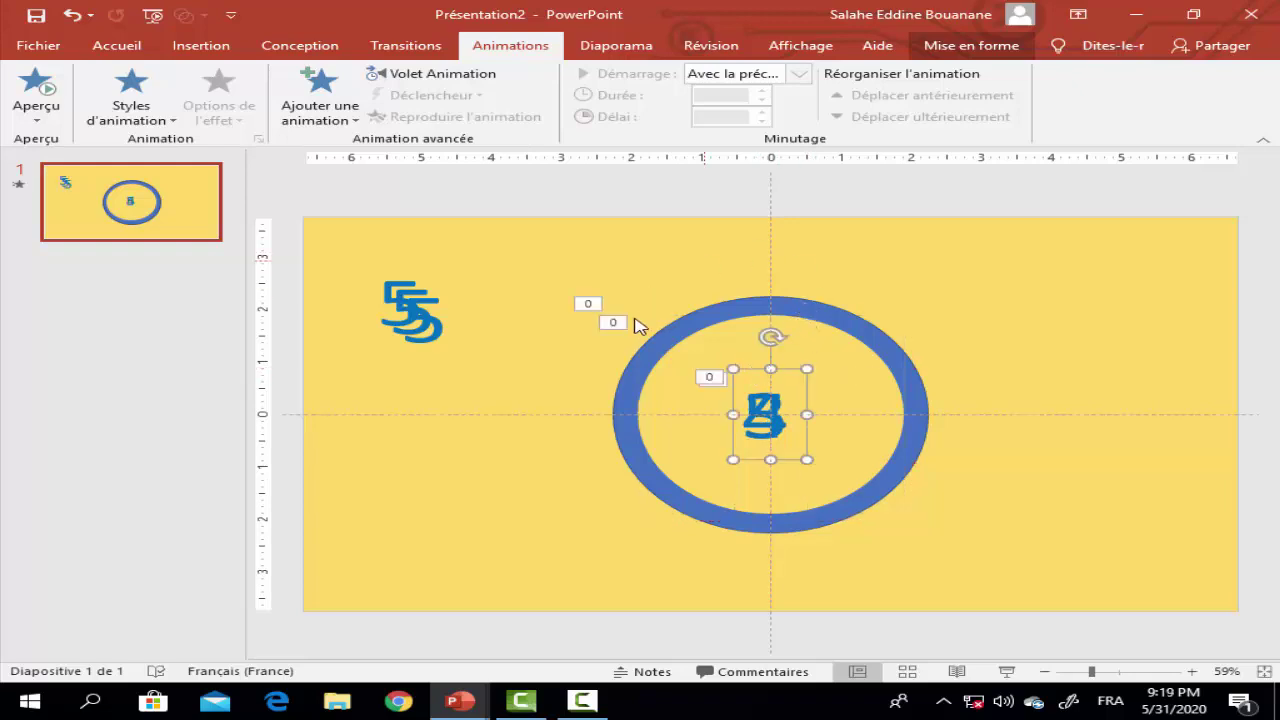
Apply the Apparaître entrance animation to the number 3, starting Avec la précédente with a delay of 02.00
{"action": "left_click", "coordinate": [168, 120]}
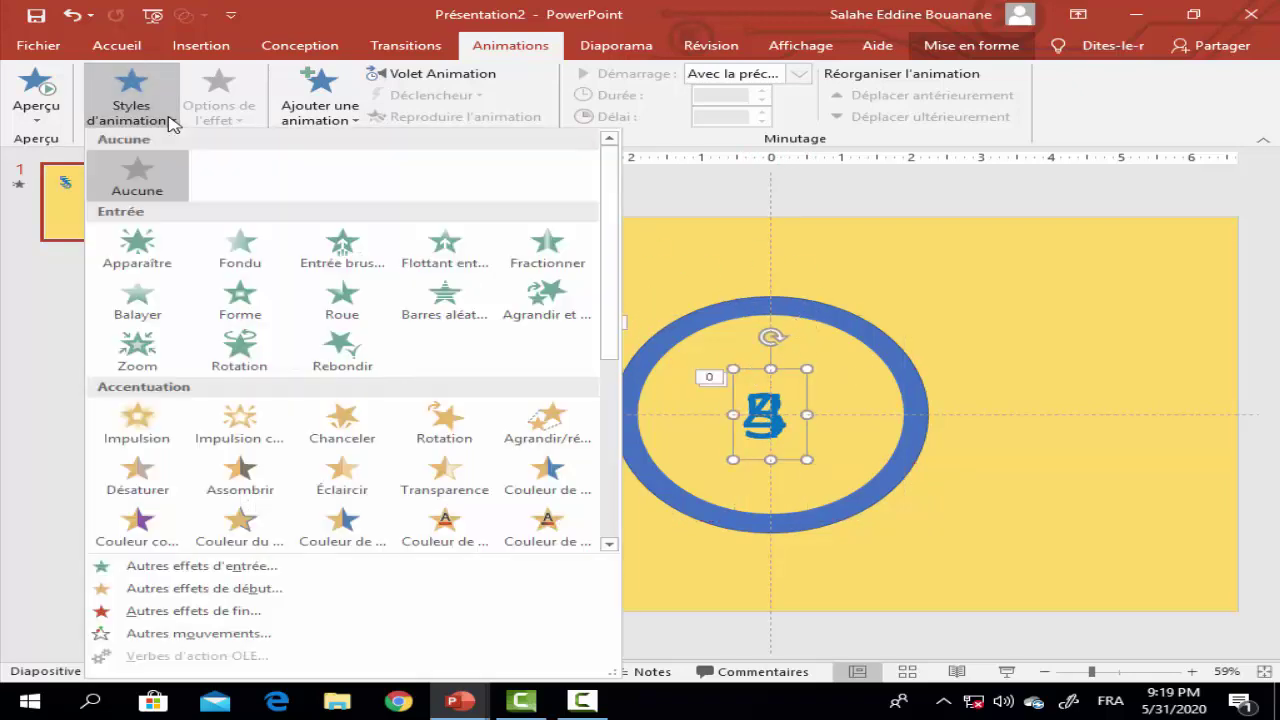
{"action": "left_click", "coordinate": [137, 250]}
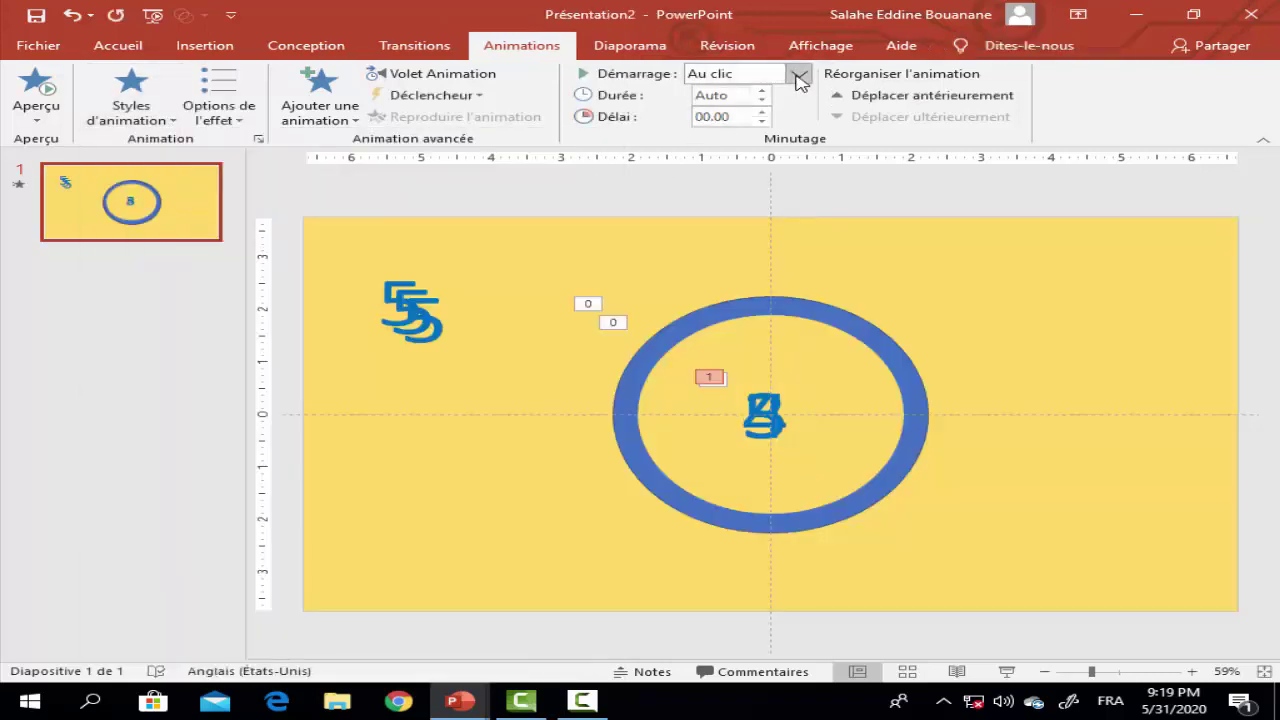
{"action": "left_click", "coordinate": [800, 76]}
{"action": "left_click", "coordinate": [785, 111]}
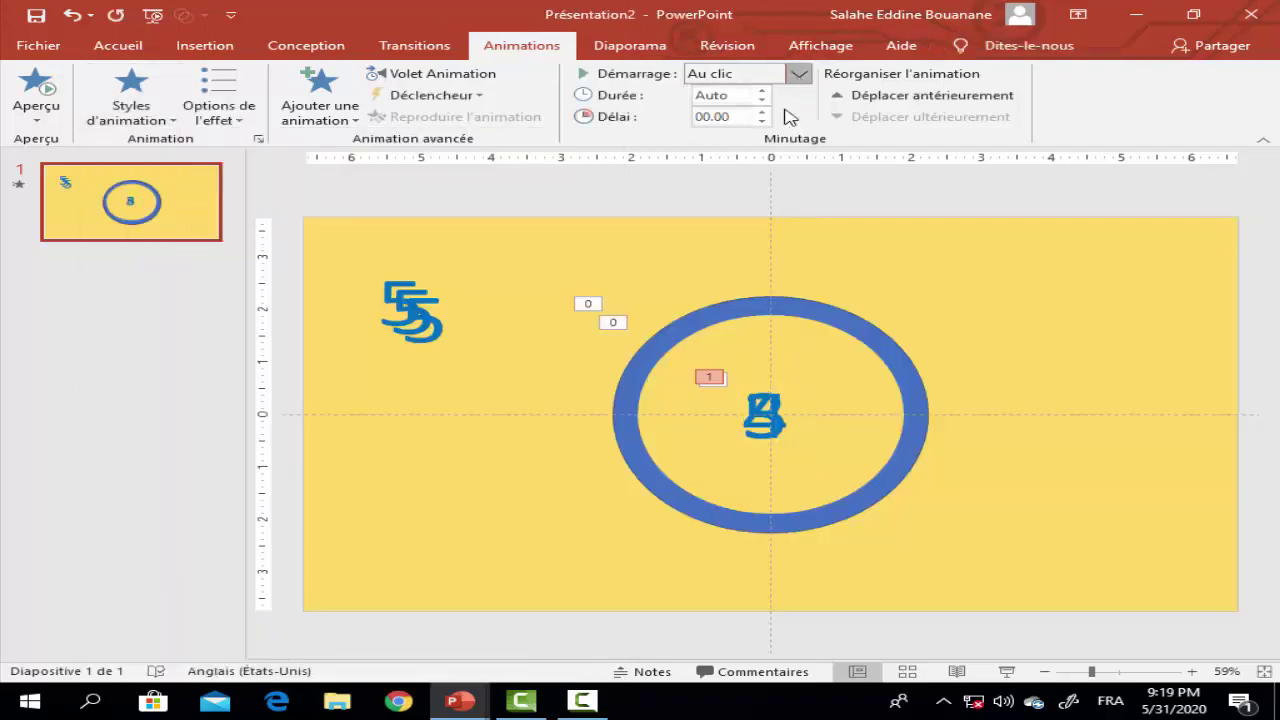
Assign the Cliquer sound to the number 3's Apparaître effect through its effect options
{"action": "left_click", "coordinate": [478, 74]}
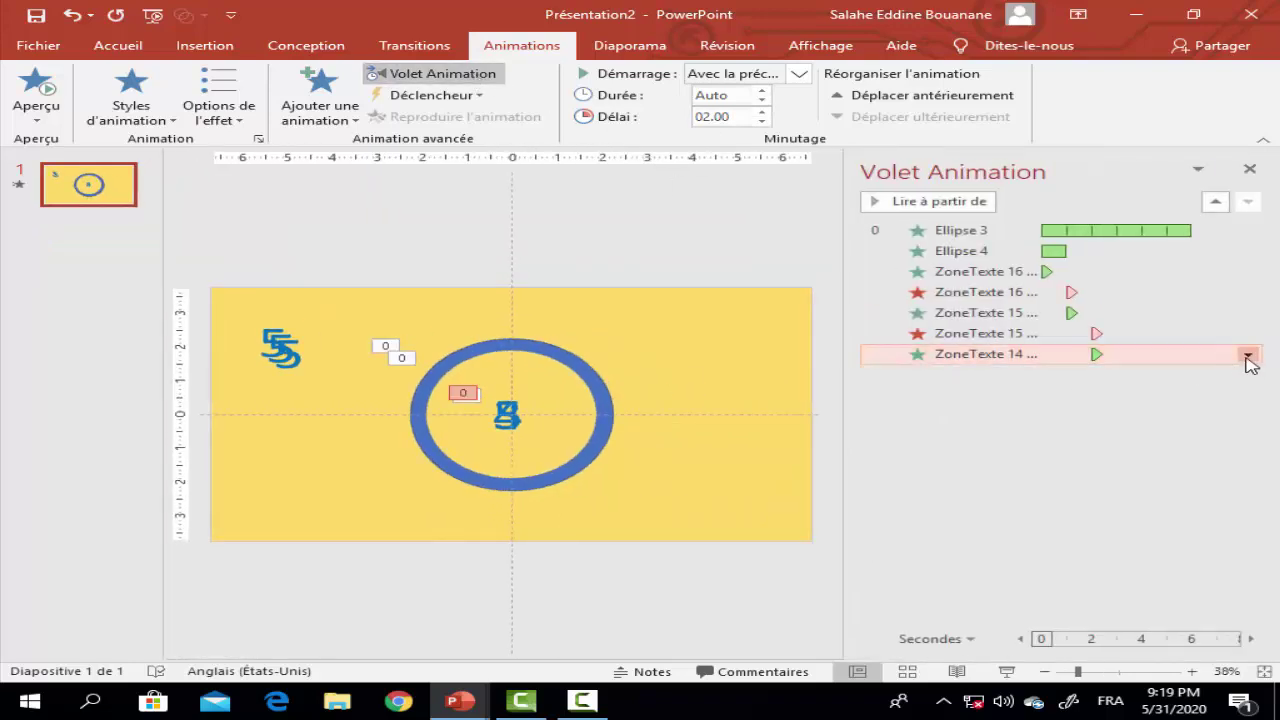
{"action": "left_click", "coordinate": [1247, 356]}
{"action": "left_click", "coordinate": [1177, 447]}
{"action": "left_click", "coordinate": [770, 280]}
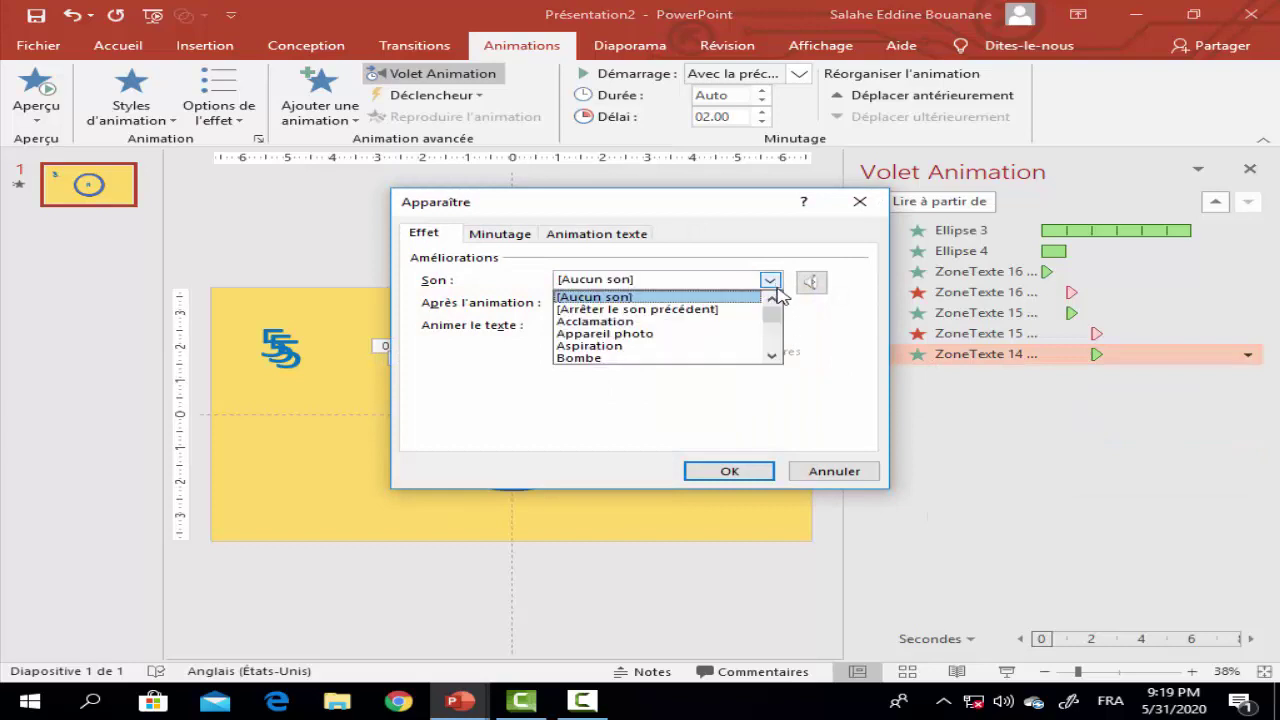
{"action": "left_click_drag", "start_coordinate": [780, 315], "coordinate": [775, 323]}
{"action": "left_click", "coordinate": [643, 352]}
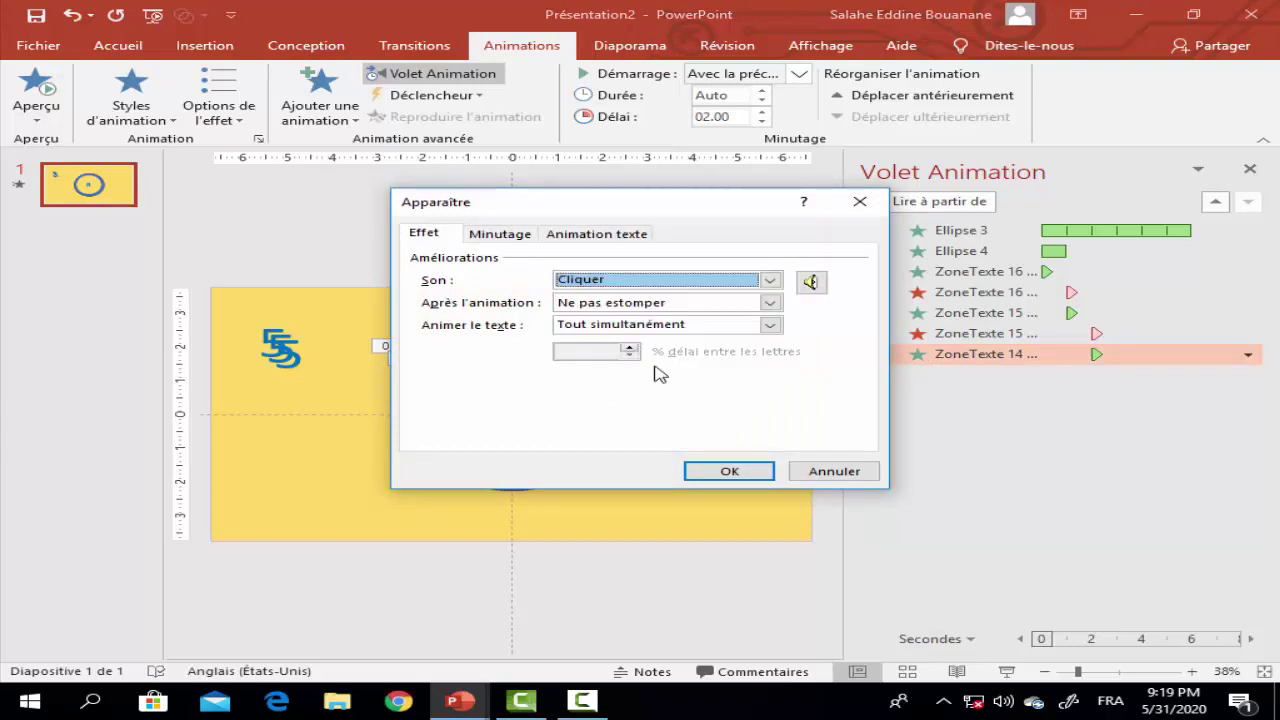
{"action": "left_click", "coordinate": [729, 471]}
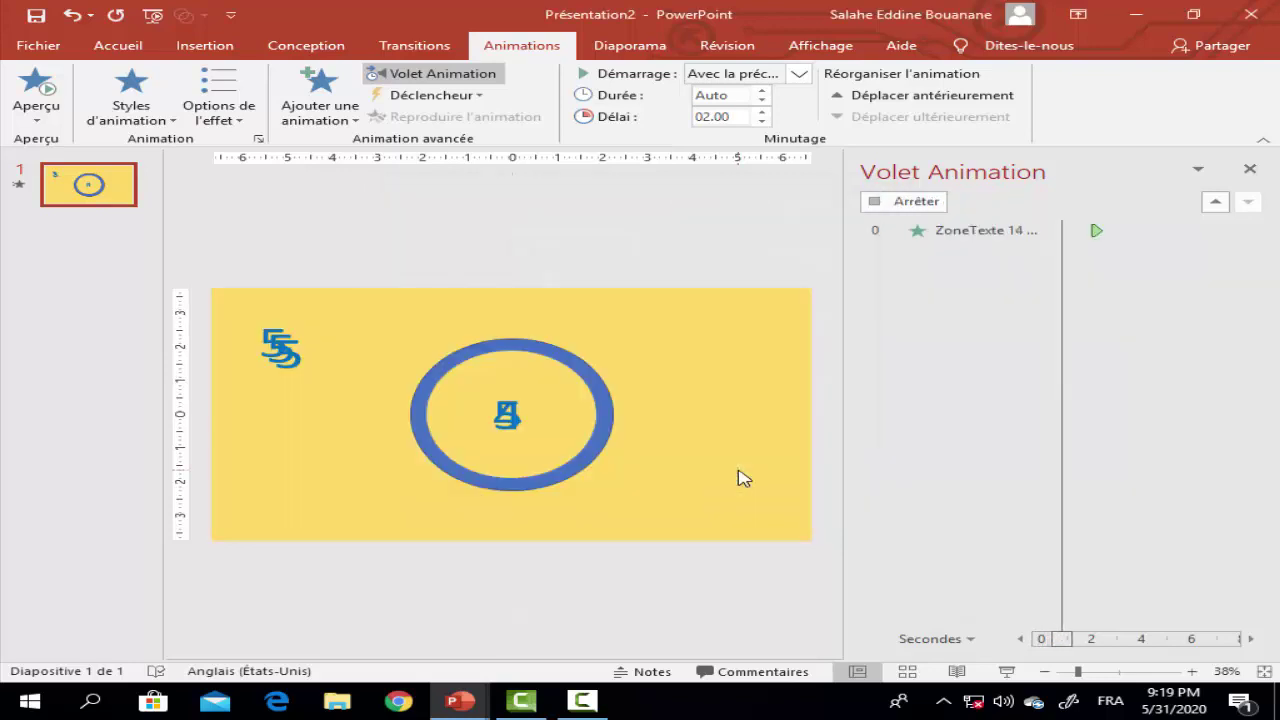
{"action": "left_click", "coordinate": [1250, 169]}
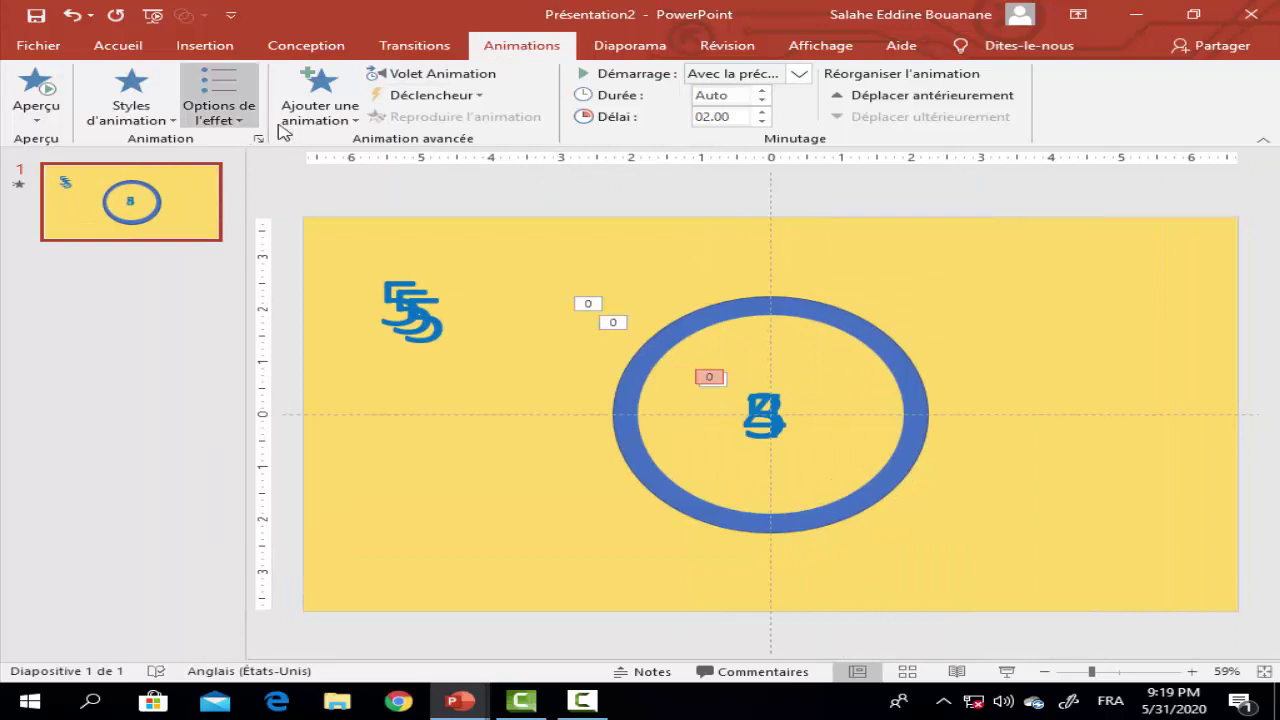
Add a Disparaître exit animation to the number 3, start it Avec la précédente and increase its delay
{"action": "left_click", "coordinate": [352, 127]}
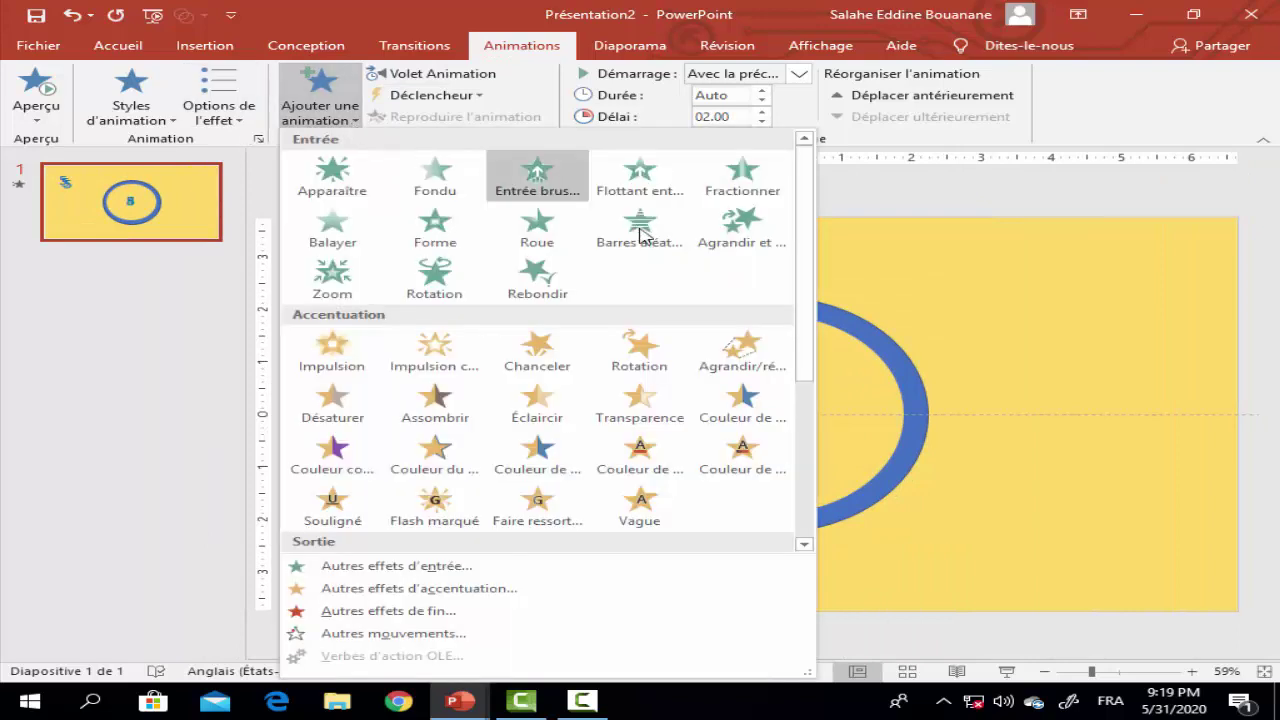
{"action": "left_click_drag", "start_coordinate": [803, 255], "coordinate": [812, 366]}
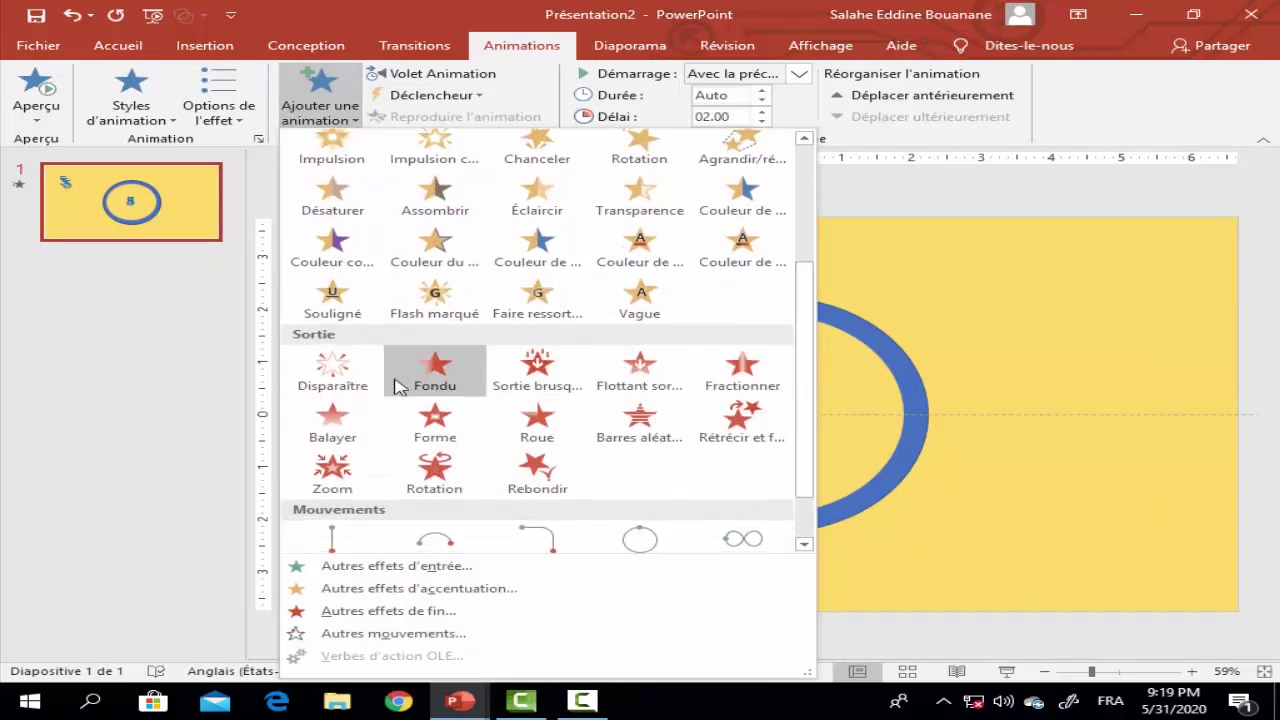
{"action": "left_click", "coordinate": [334, 372]}
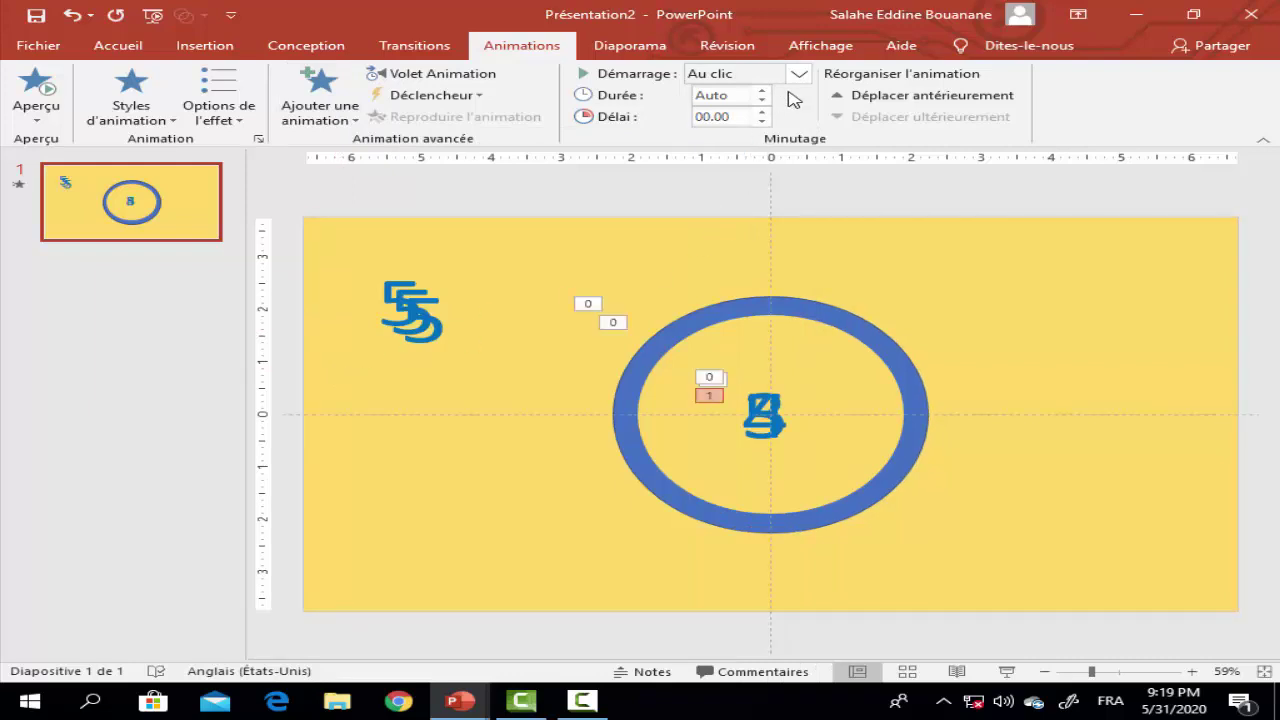
{"action": "left_click", "coordinate": [800, 75]}
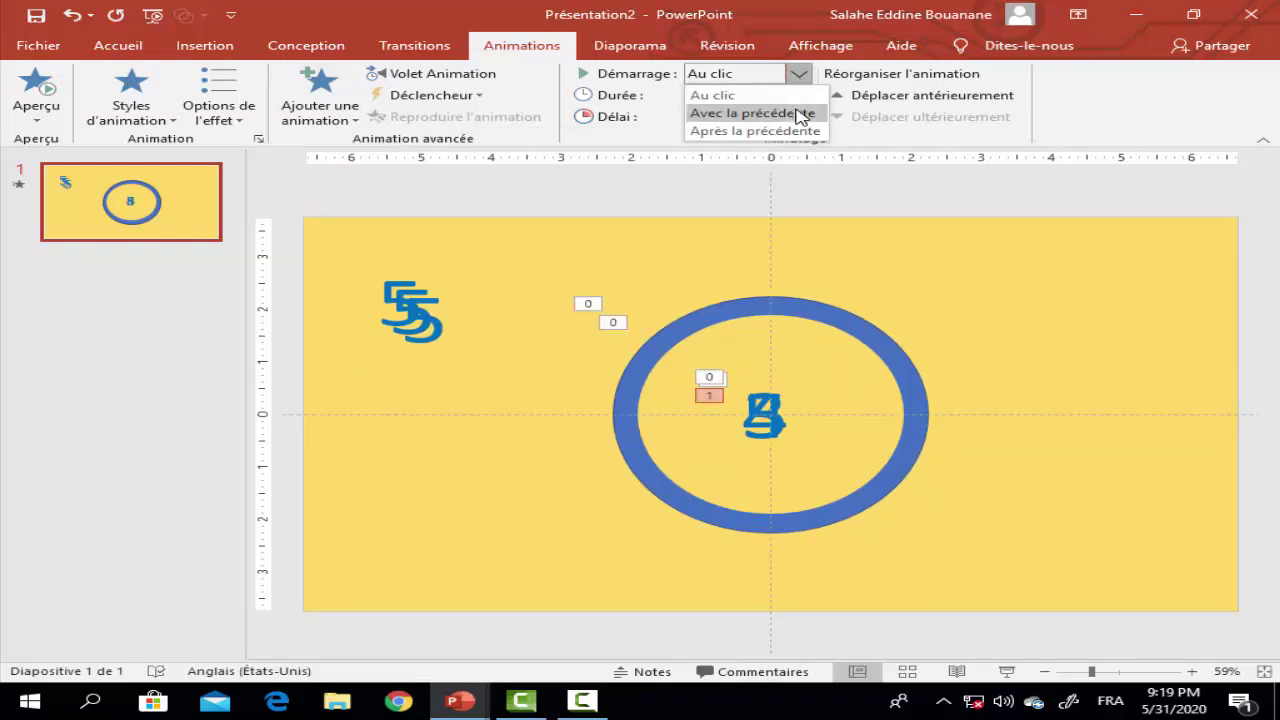
{"action": "left_click", "coordinate": [802, 112]}
{"action": "left_click", "coordinate": [763, 112]}
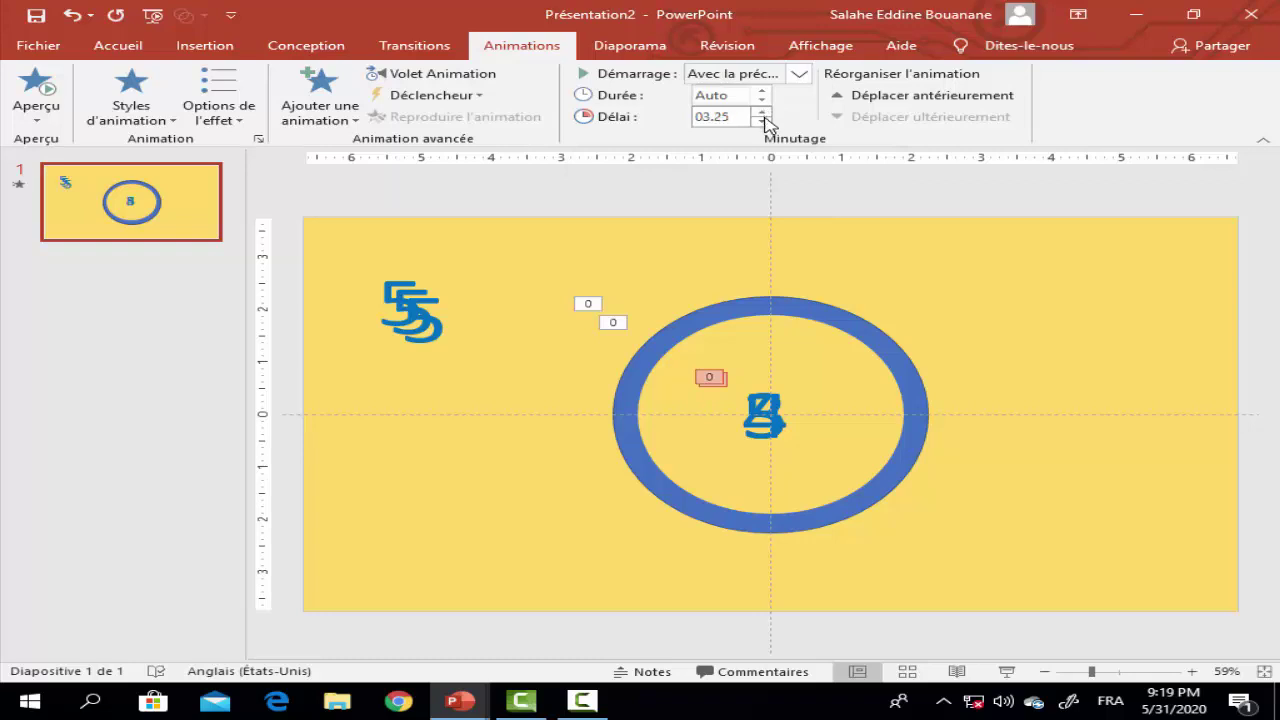
{"action": "left_click", "coordinate": [905, 270]}
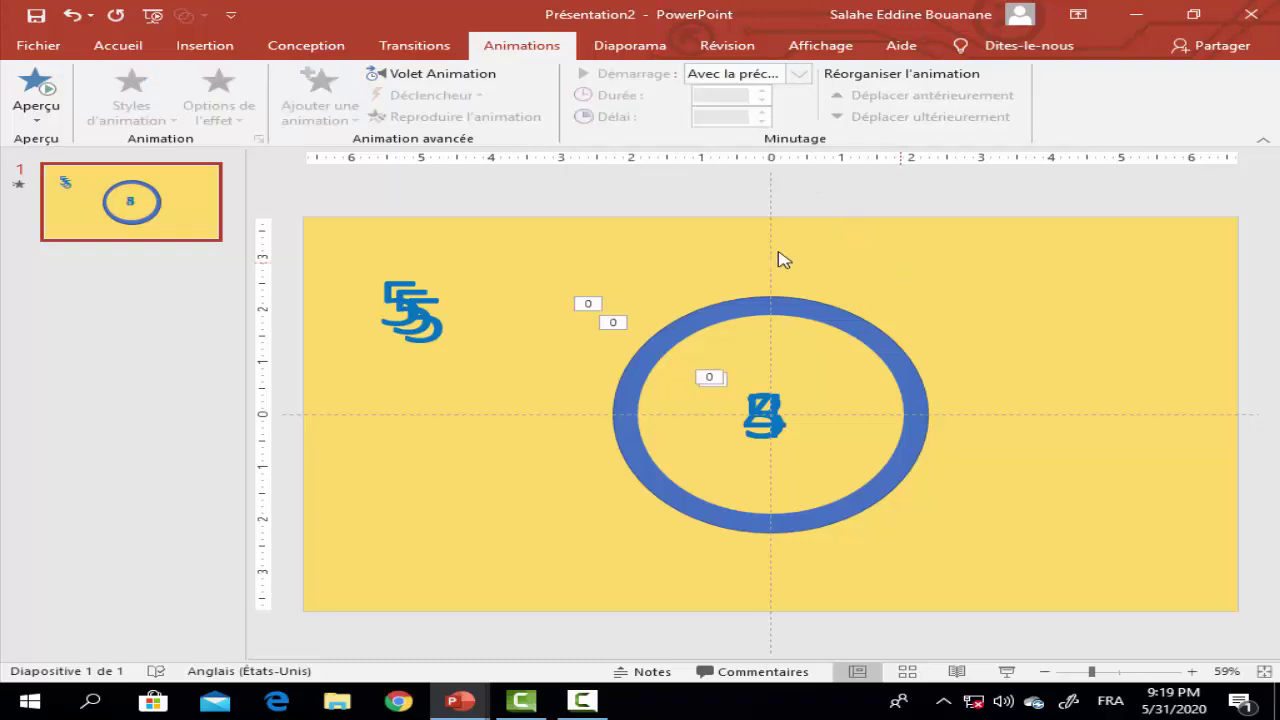
Change one of the stacked 5s to 2 and place it at the centre of the circle
{"action": "left_click", "coordinate": [400, 325]}
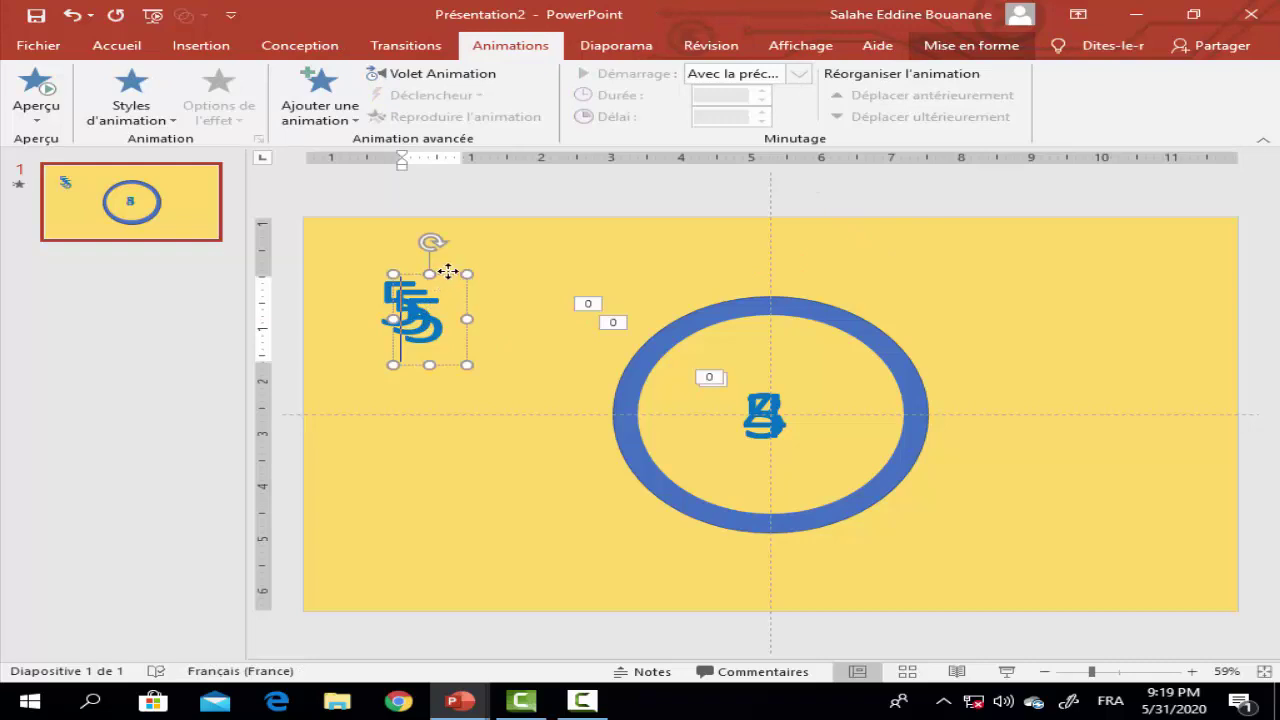
{"action": "left_click_drag", "start_coordinate": [447, 271], "coordinate": [465, 403]}
{"action": "double_click", "coordinate": [449, 411]}
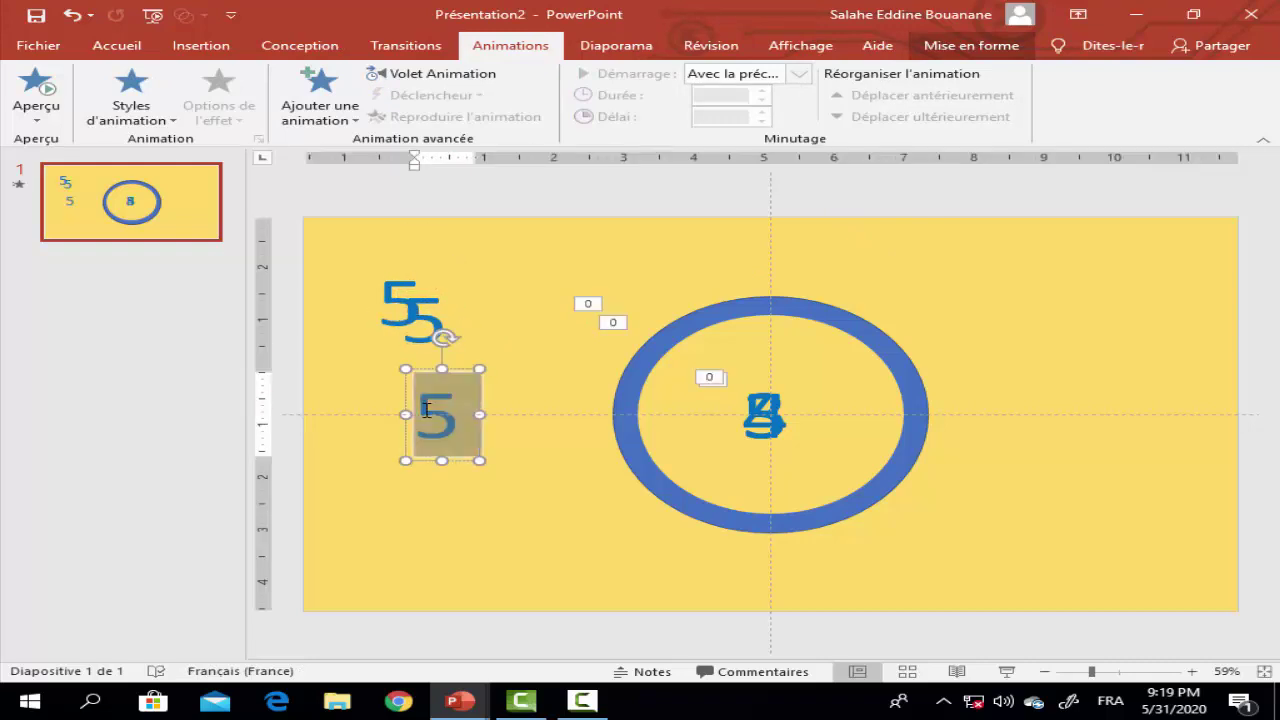
{"action": "type", "text": "2"}
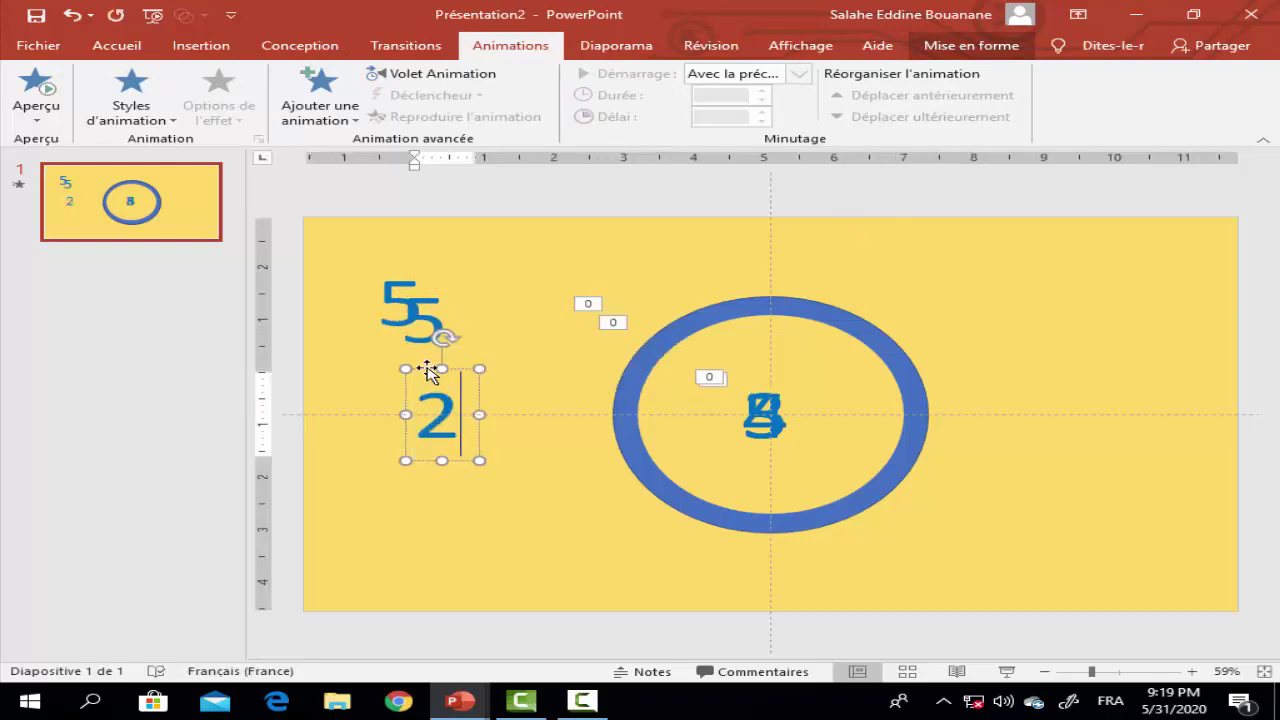
{"action": "left_click_drag", "start_coordinate": [427, 370], "coordinate": [759, 371]}
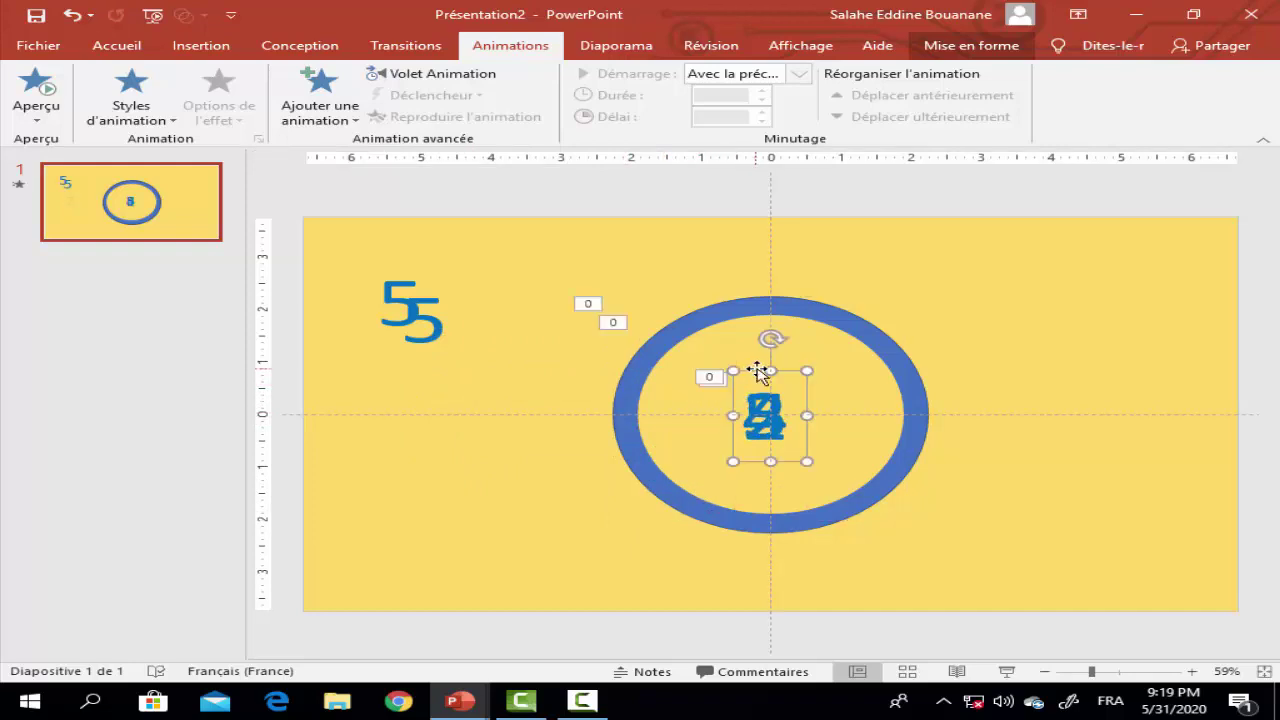
Apply the Apparaître entrance animation to the number 2, starting Avec la précédente with a delay of 03.00
{"action": "left_click", "coordinate": [175, 126]}
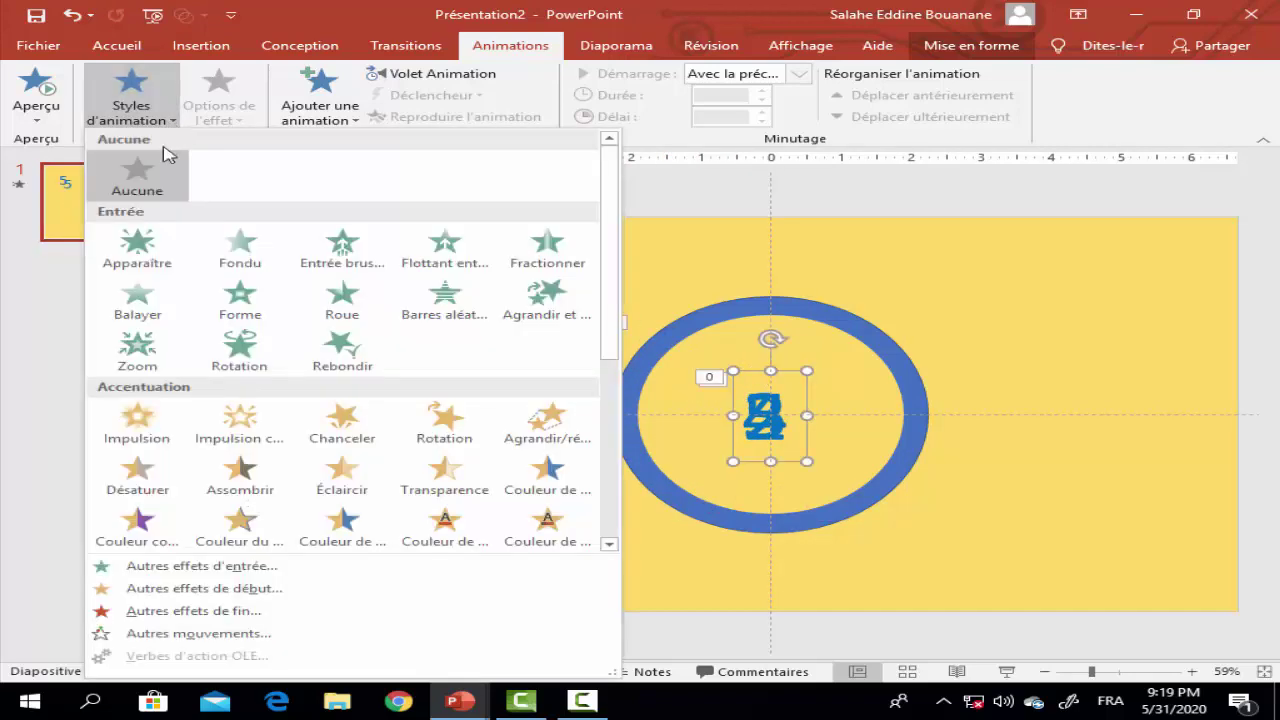
{"action": "left_click", "coordinate": [142, 245]}
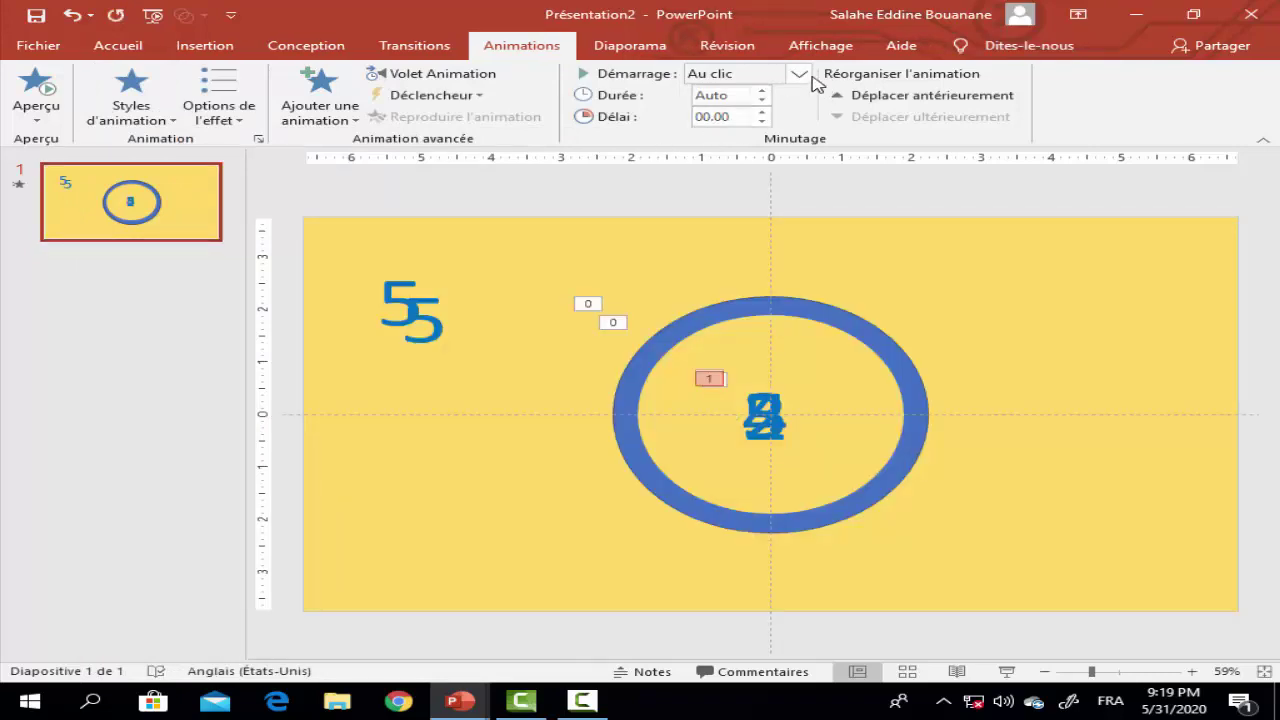
{"action": "left_click", "coordinate": [799, 74]}
{"action": "left_click", "coordinate": [793, 112]}
Assign the Cliquer sound to the number 2's Apparaître effect through its effect options
{"action": "left_click", "coordinate": [375, 74]}
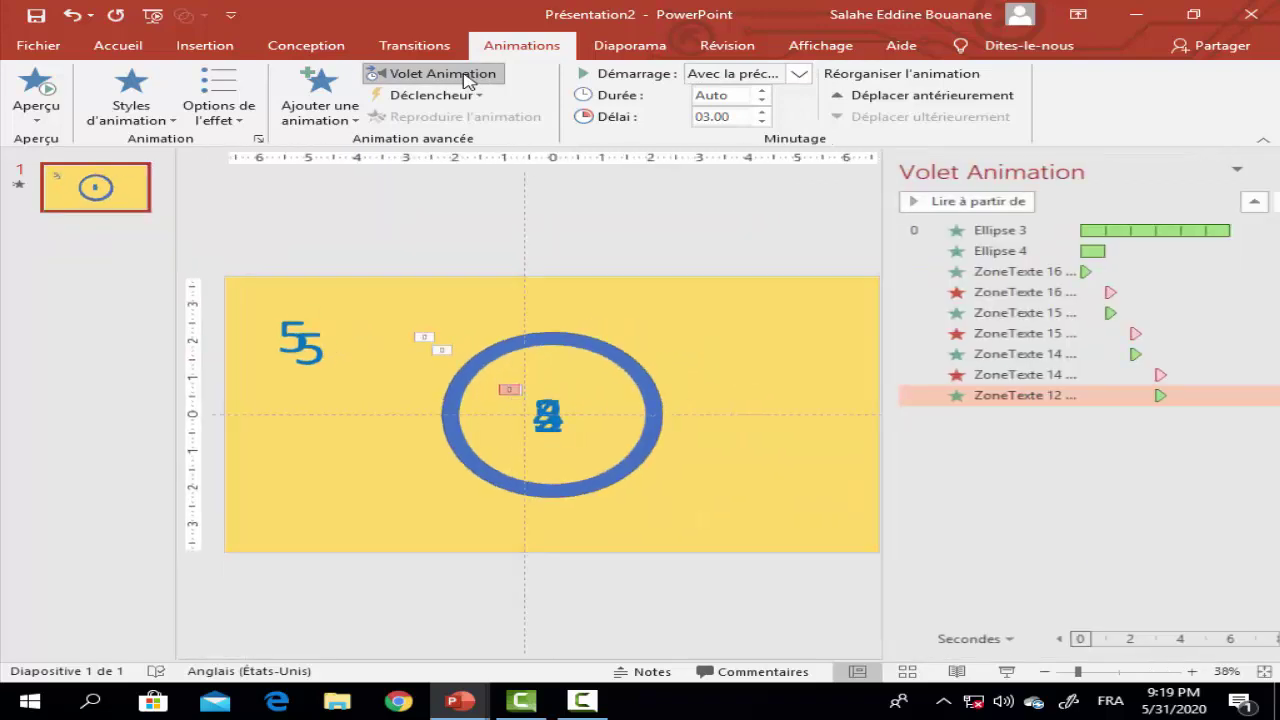
{"action": "left_click", "coordinate": [1248, 397]}
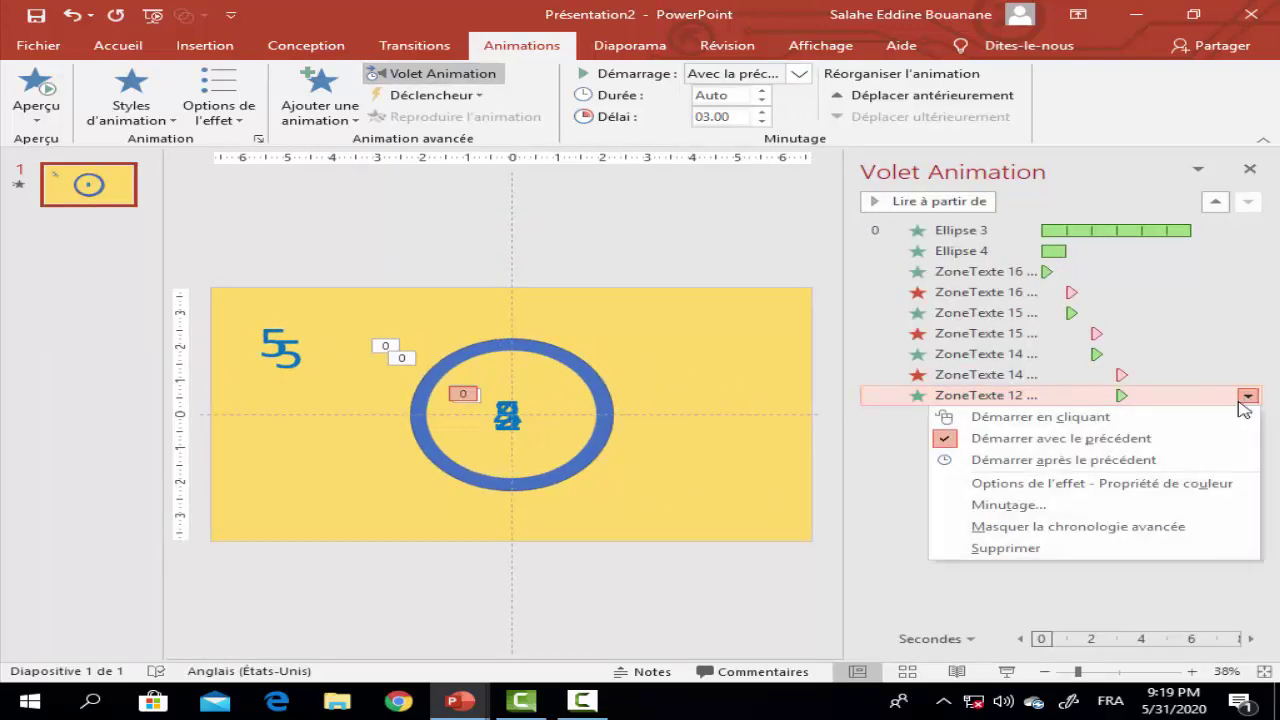
{"action": "left_click", "coordinate": [1186, 481]}
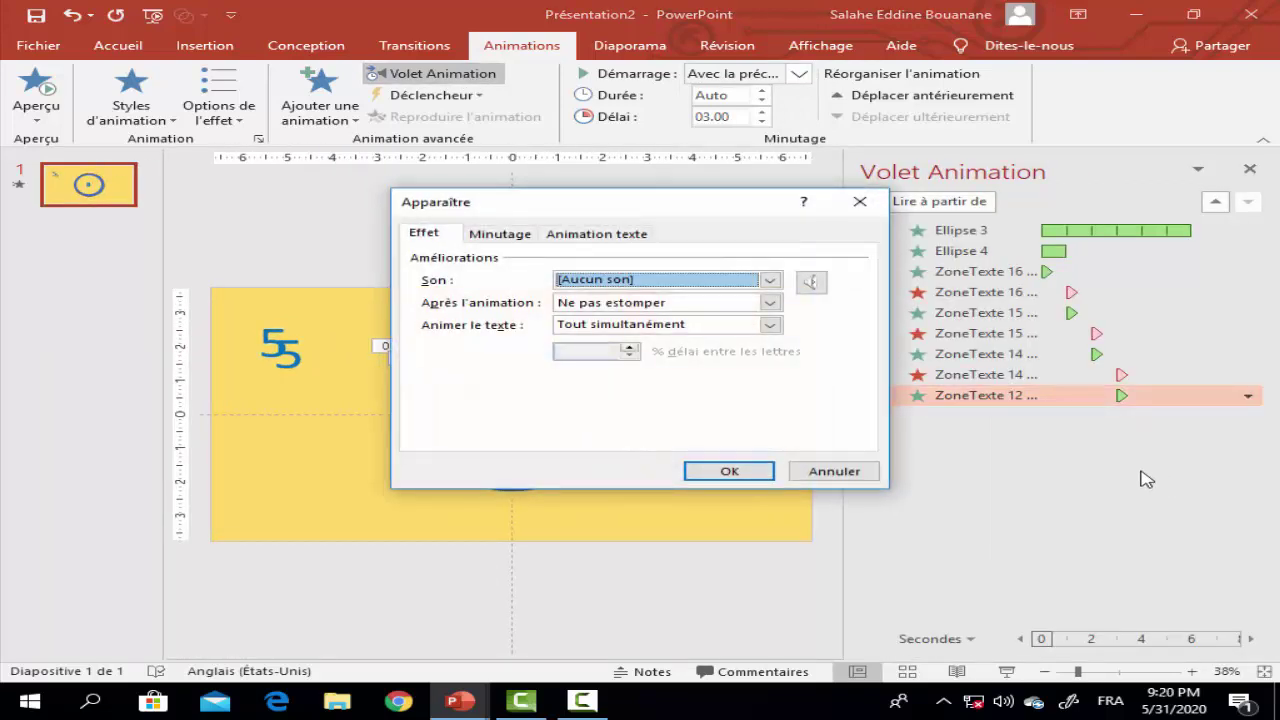
{"action": "left_click", "coordinate": [770, 281]}
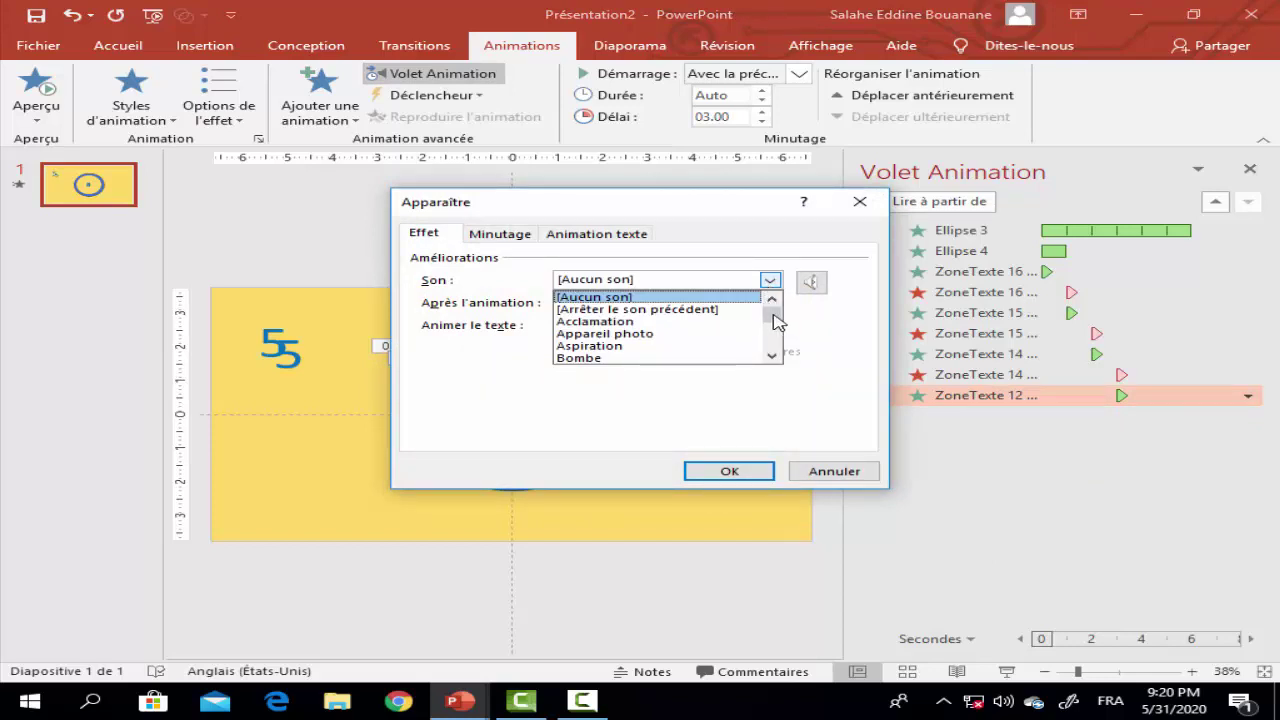
{"action": "left_click_drag", "start_coordinate": [773, 314], "coordinate": [776, 325]}
{"action": "left_click", "coordinate": [649, 310]}
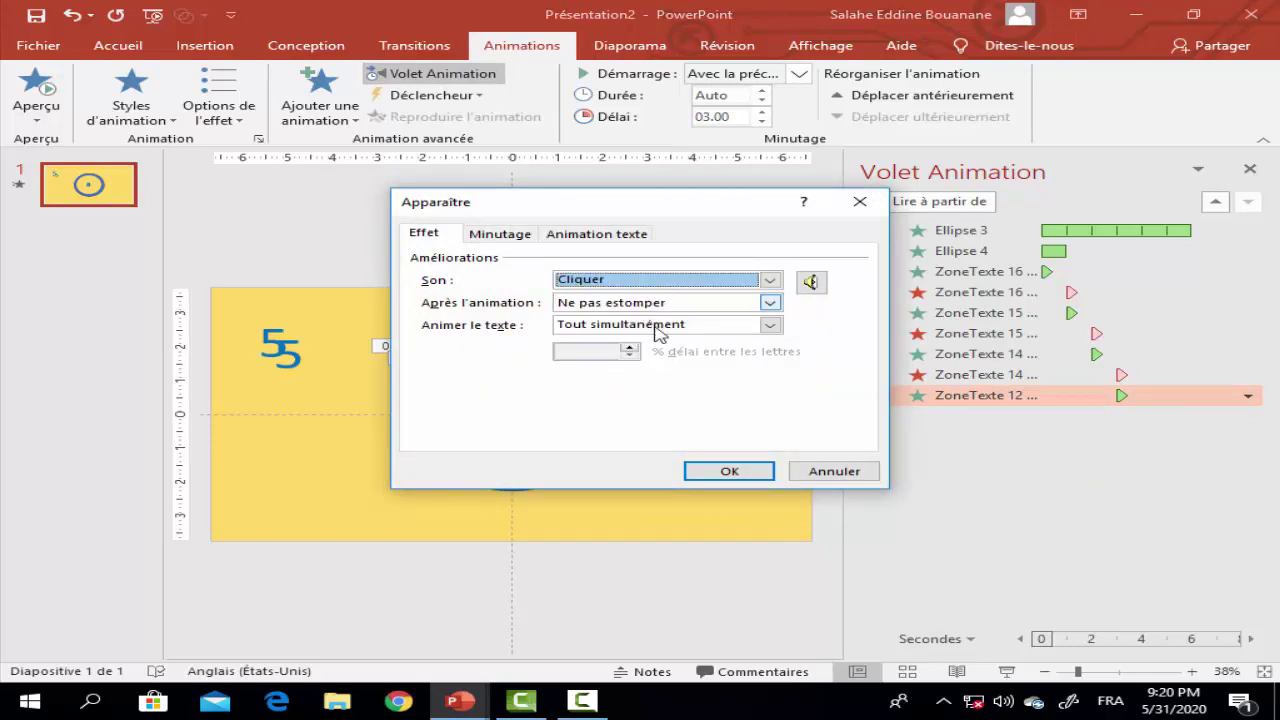
{"action": "left_click", "coordinate": [727, 471]}
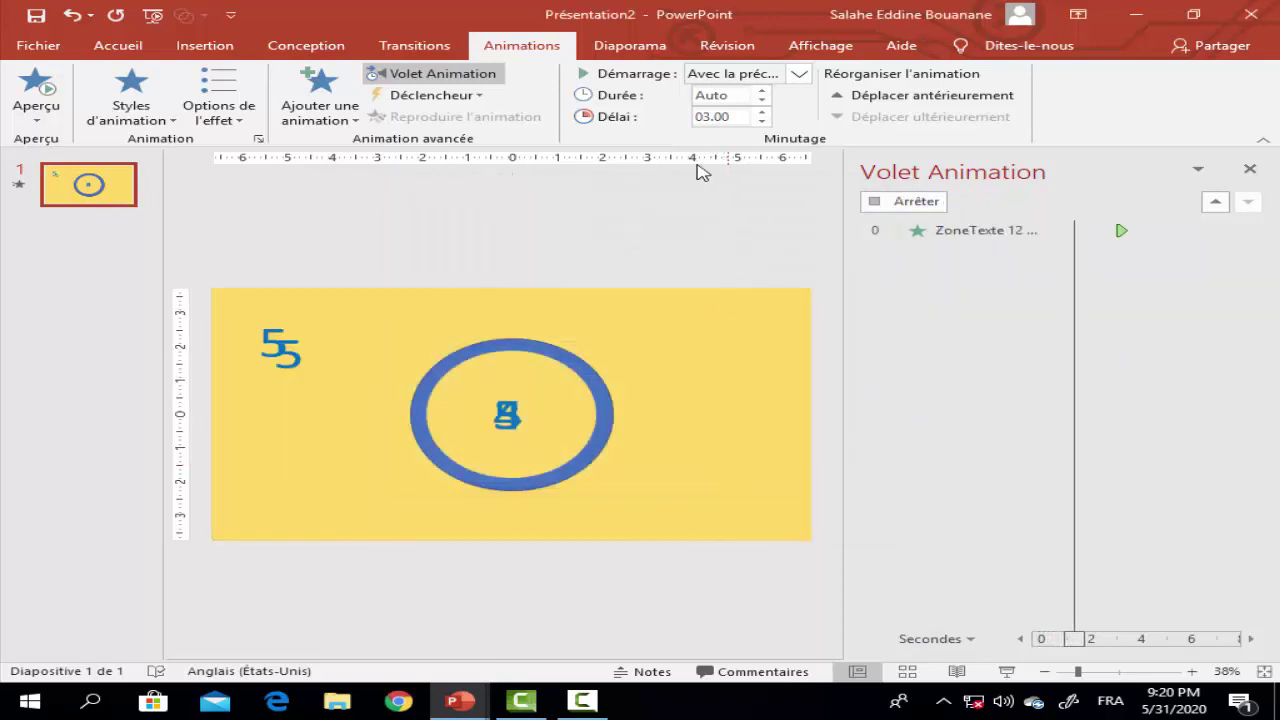
Add a Disparaître exit animation to the number 2, starting Avec la précédente with a delay of 04.00
{"action": "left_click", "coordinate": [349, 124]}
{"action": "scroll", "coordinate": [812, 350], "scroll_direction": "down", "scroll_amount": 1}
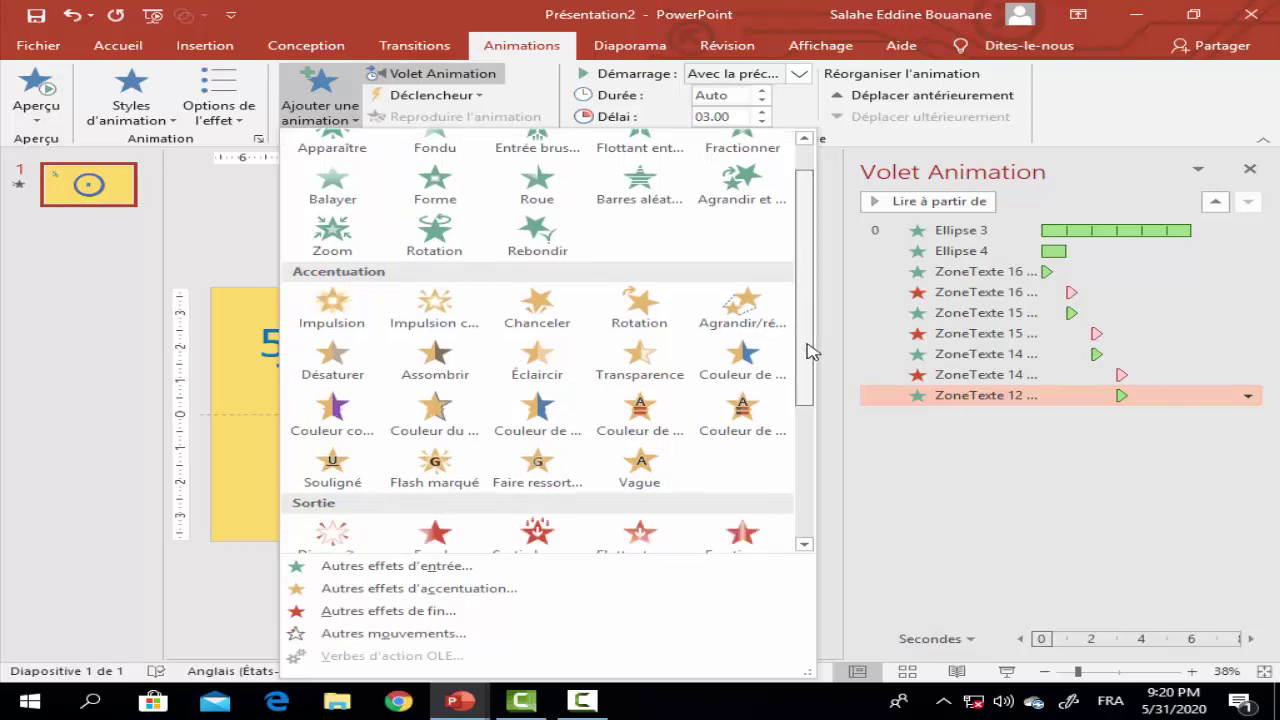
{"action": "scroll", "coordinate": [812, 350], "scroll_direction": "down", "scroll_amount": 2}
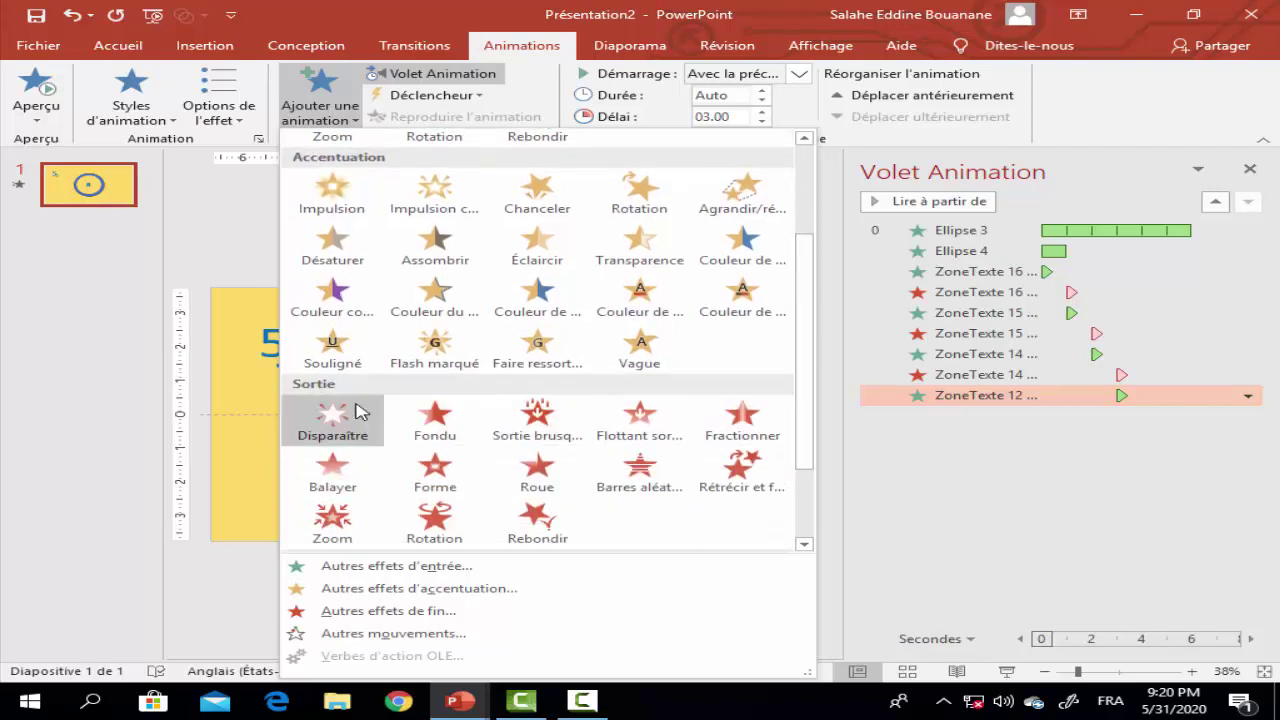
{"action": "left_click", "coordinate": [352, 429]}
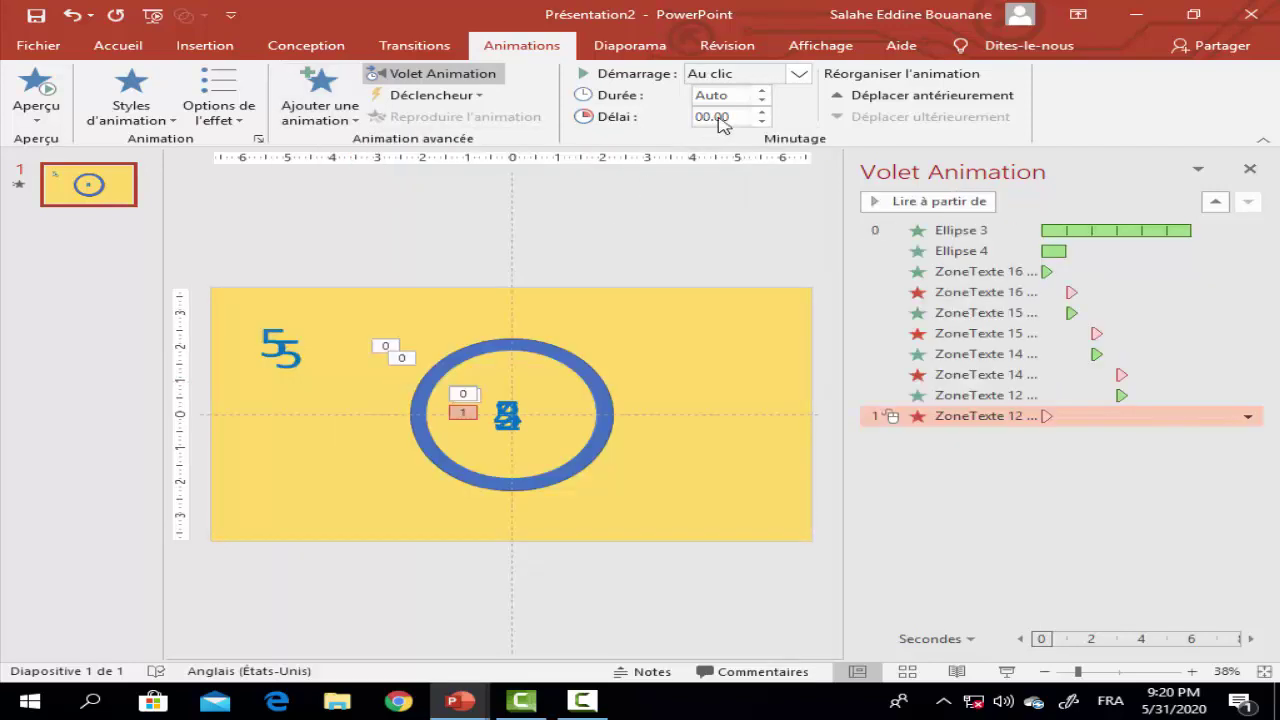
{"action": "left_click", "coordinate": [798, 74]}
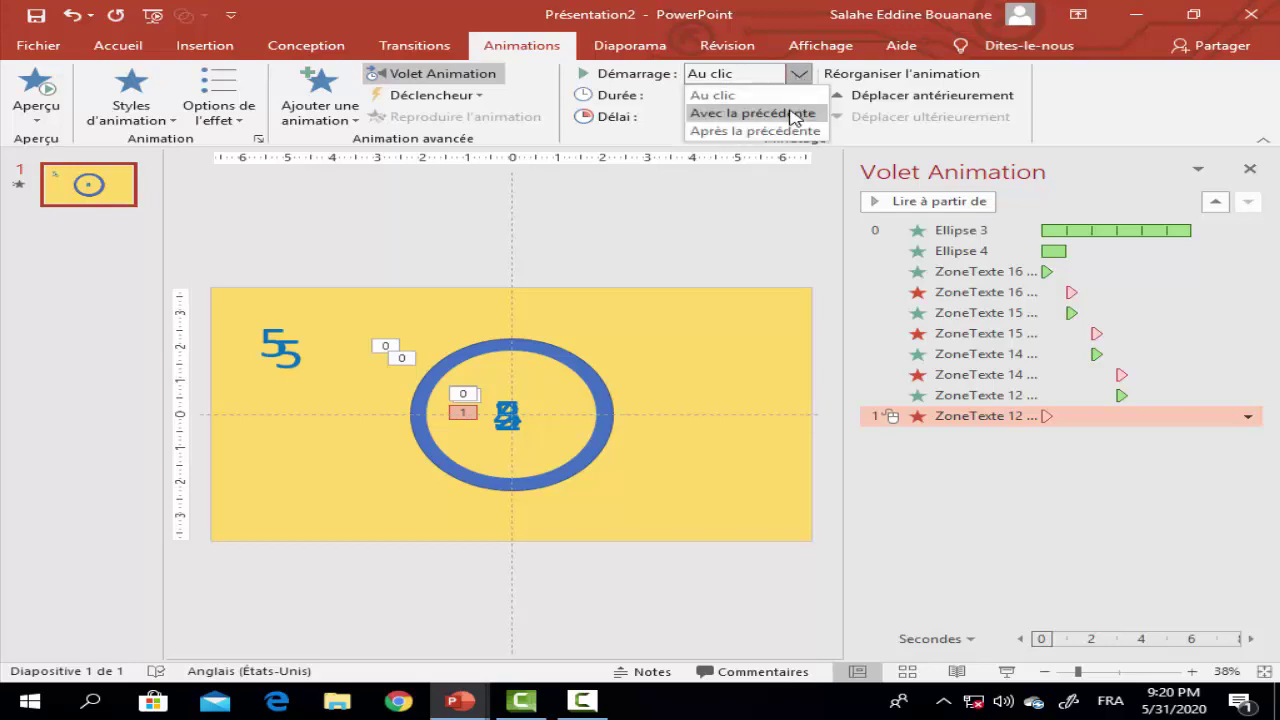
{"action": "left_click", "coordinate": [795, 113]}
{"action": "left_click", "coordinate": [761, 112]}
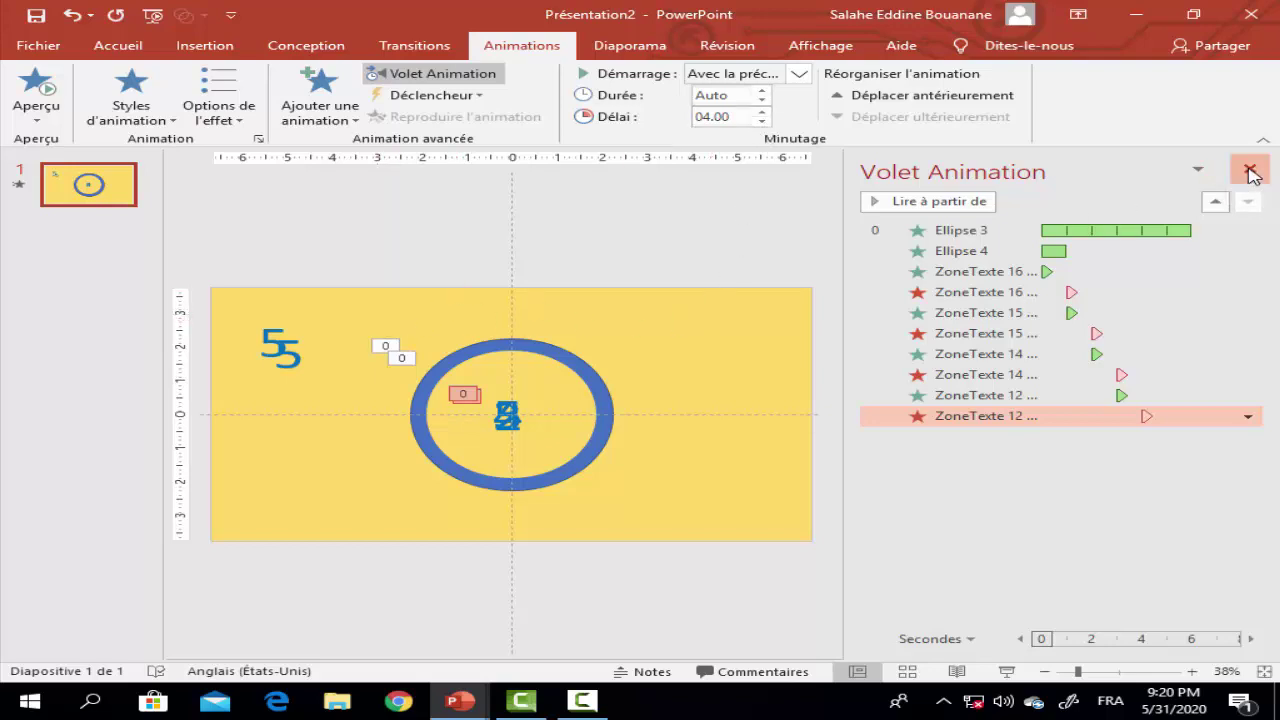
{"action": "left_click", "coordinate": [1250, 172]}
Change one of the two remaining 5s outside the circle to 1 and place it at the circle's centre
{"action": "left_click", "coordinate": [449, 328]}
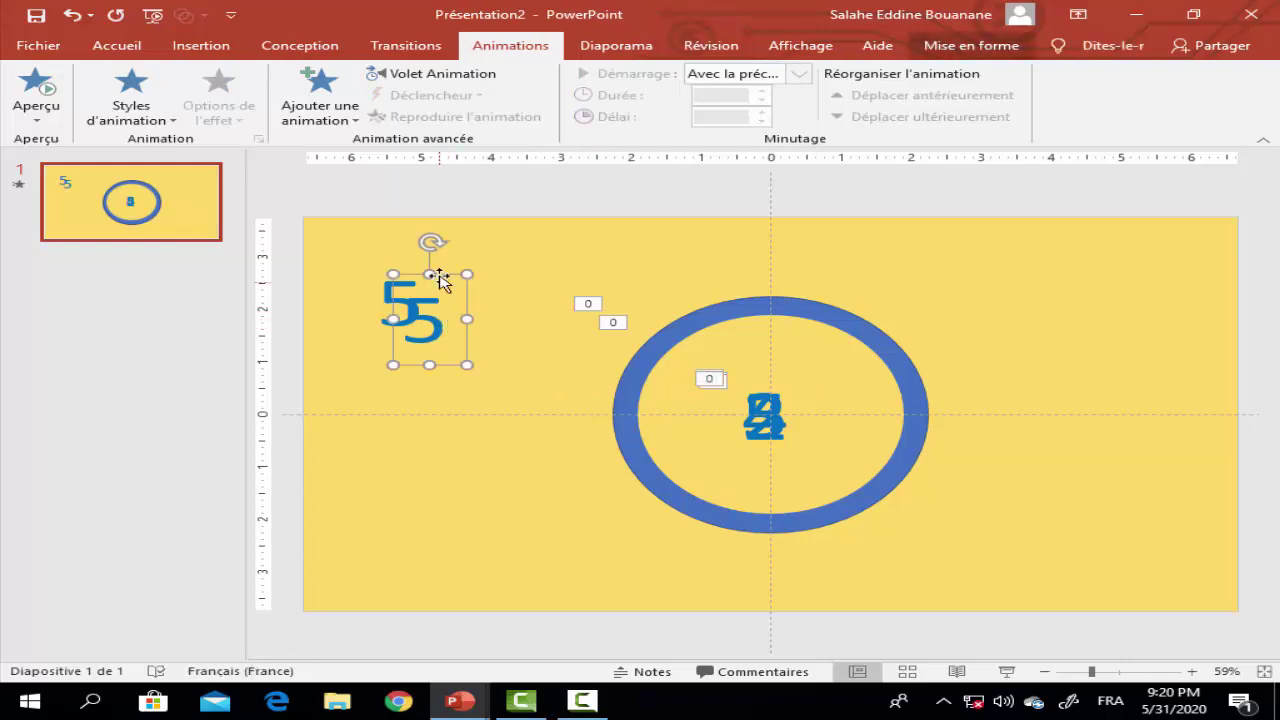
{"action": "left_click_drag", "start_coordinate": [449, 275], "coordinate": [489, 374]}
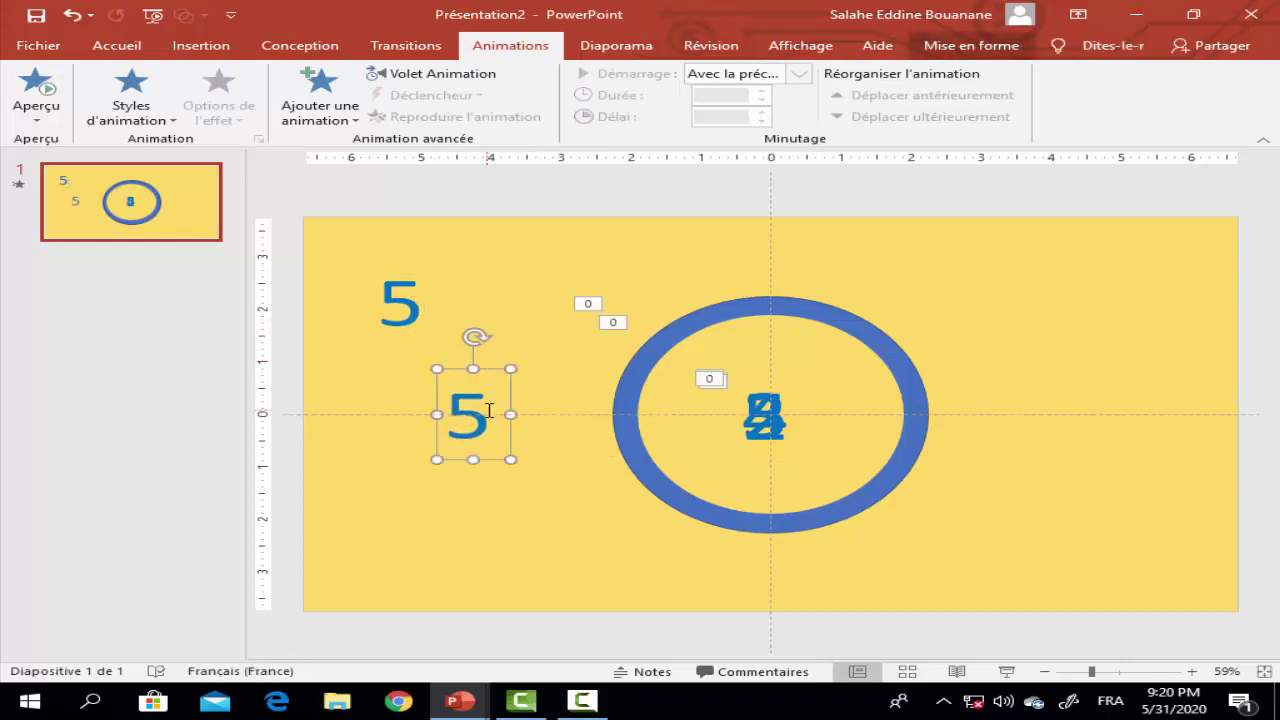
{"action": "double_click", "coordinate": [459, 406]}
{"action": "type", "text": "1"}
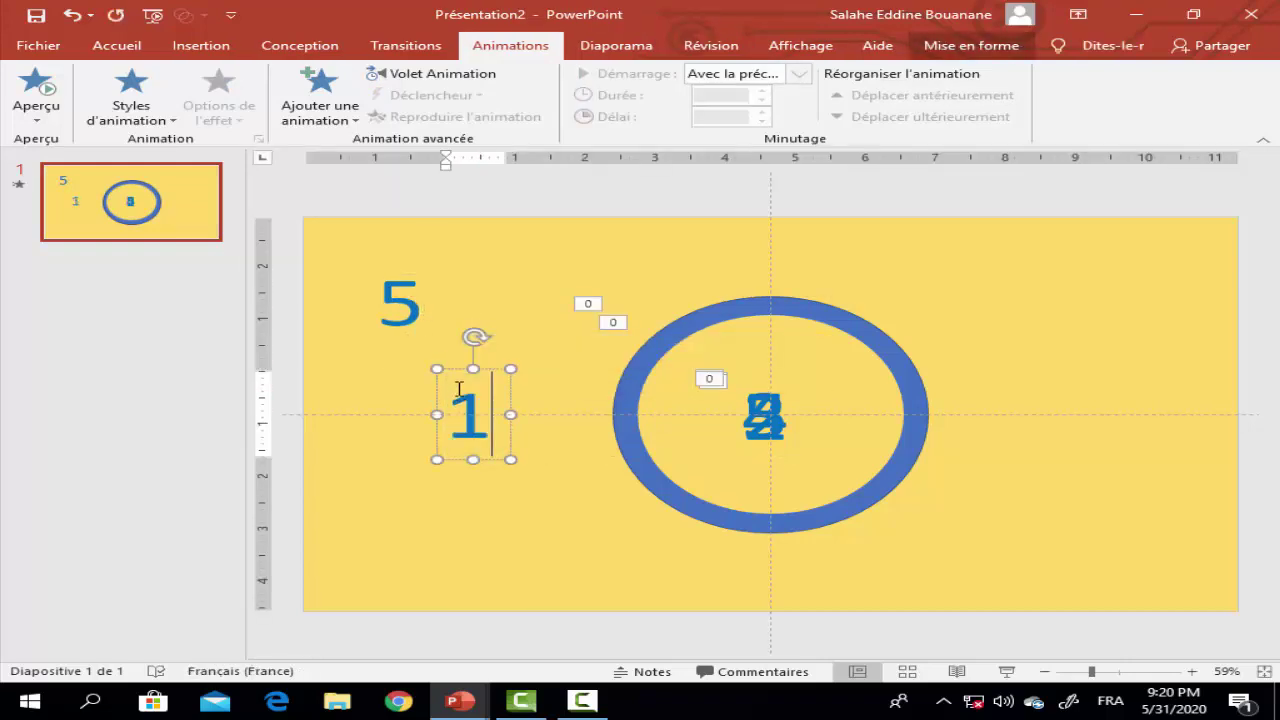
{"action": "left_click_drag", "start_coordinate": [449, 368], "coordinate": [742, 362]}
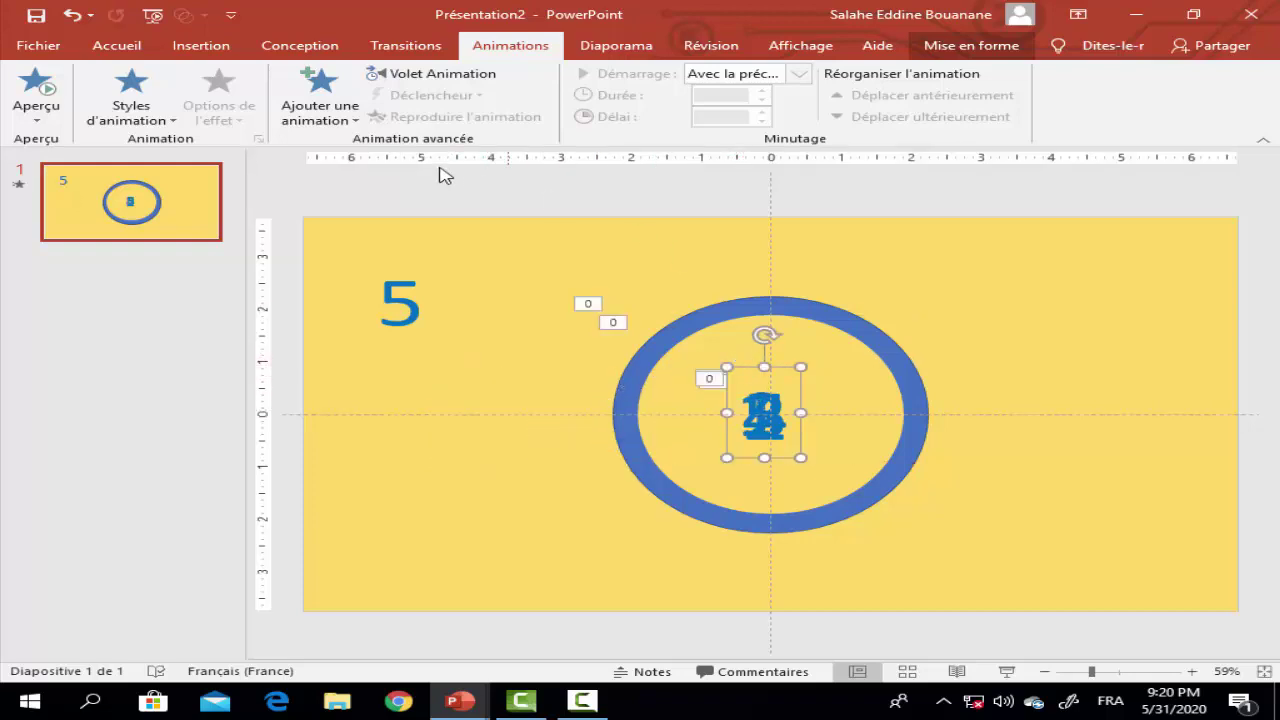
Apply the Apparaître entrance animation to the number 1, starting Avec la précédente with a delay of 04.00
{"action": "left_click", "coordinate": [170, 115]}
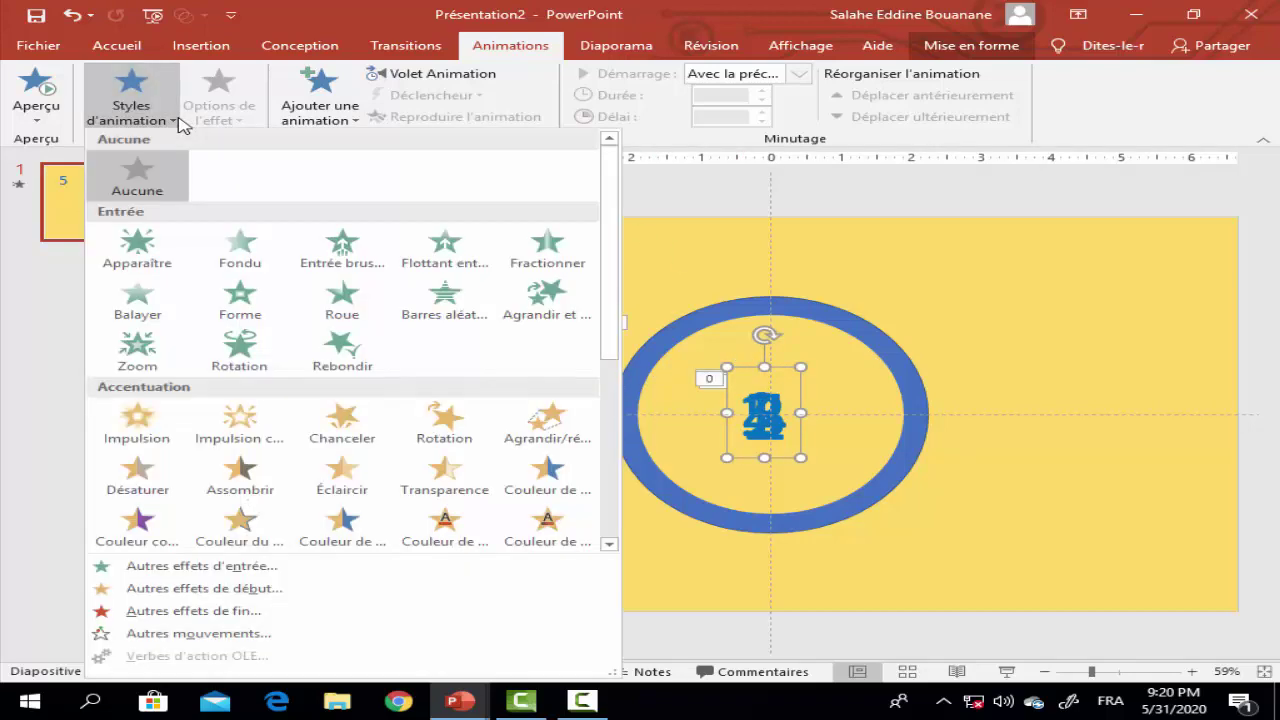
{"action": "left_click", "coordinate": [140, 263]}
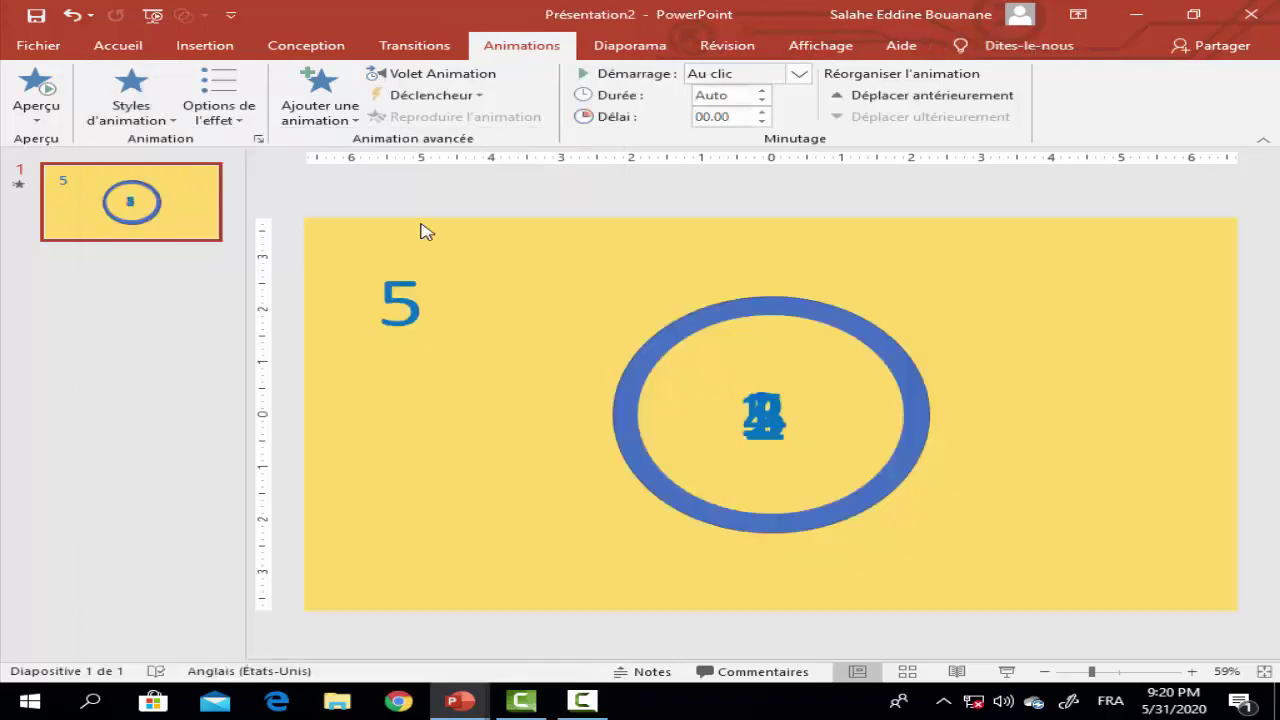
{"action": "left_click", "coordinate": [800, 75]}
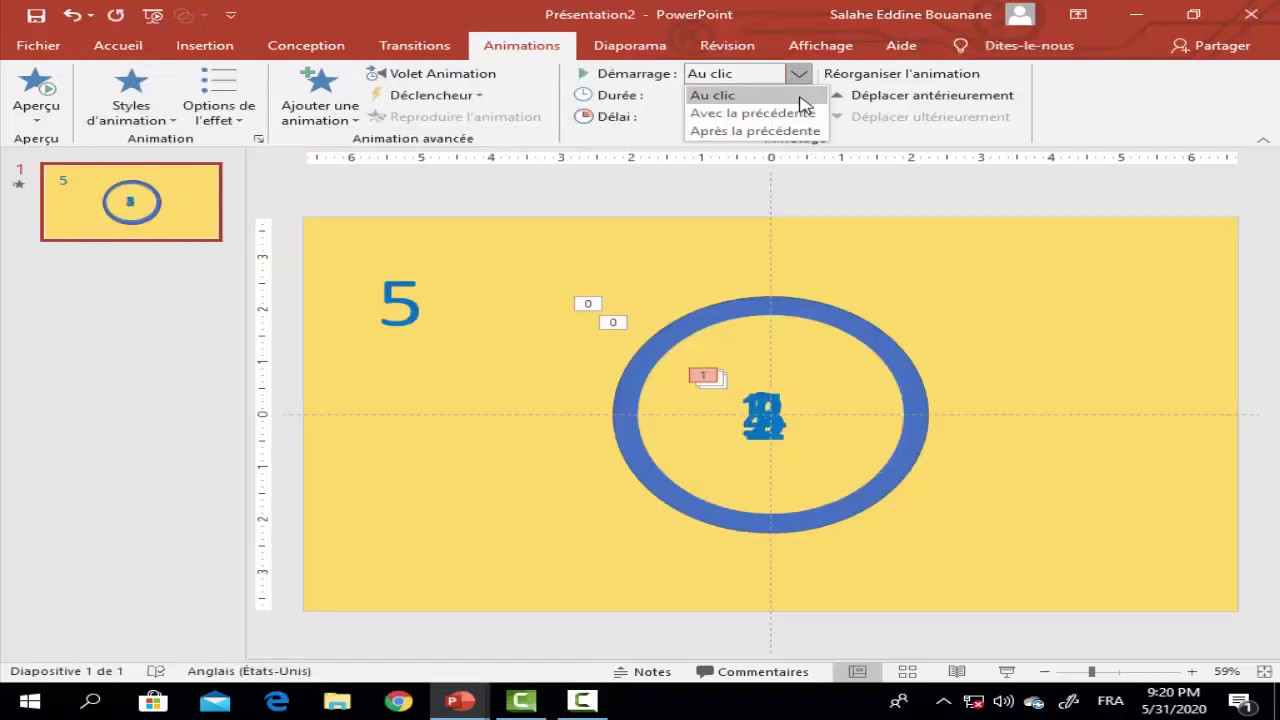
{"action": "left_click", "coordinate": [801, 113]}
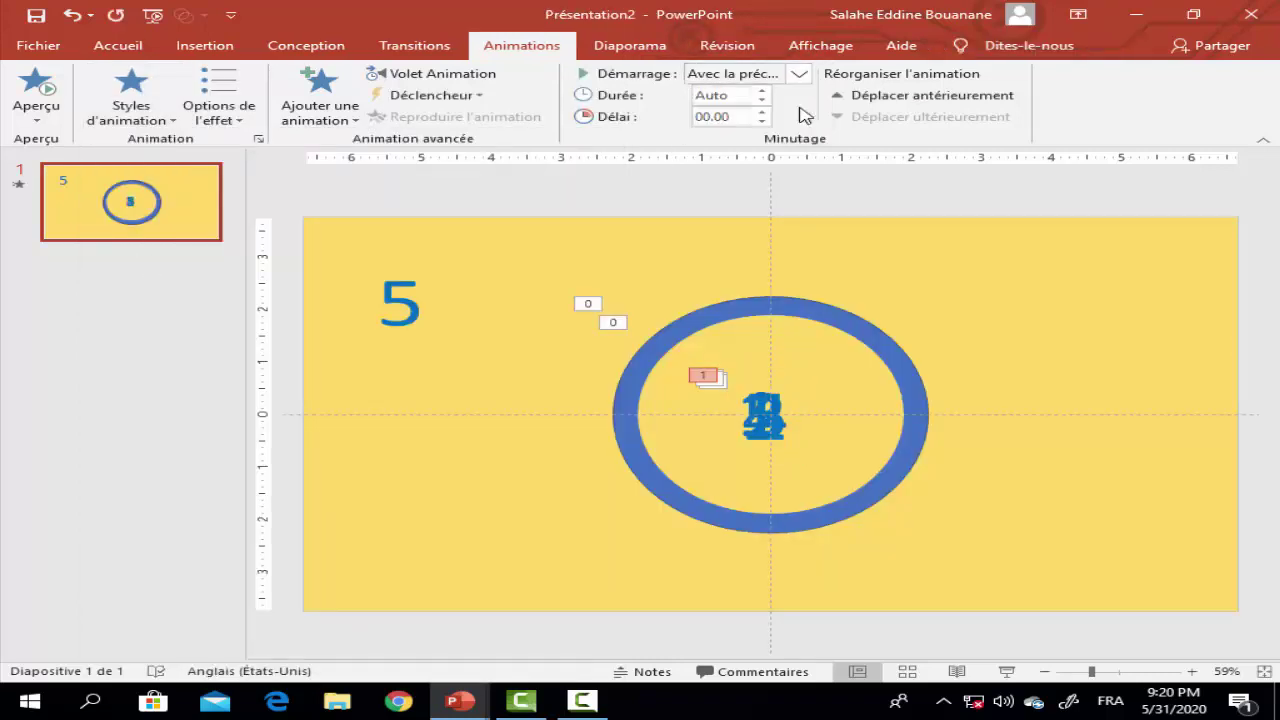
Assign the Cliquer sound to the number 1's Apparaître effect through its effect options
{"action": "left_click", "coordinate": [457, 76]}
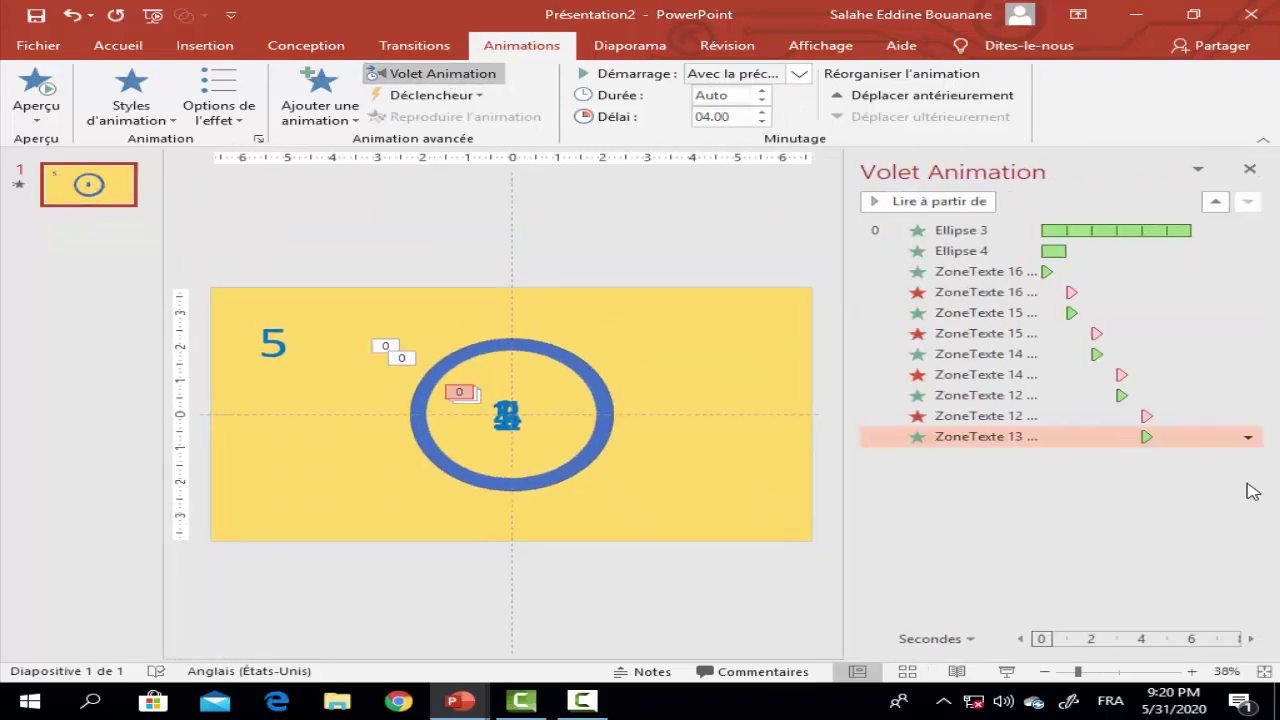
{"action": "left_click", "coordinate": [1248, 437]}
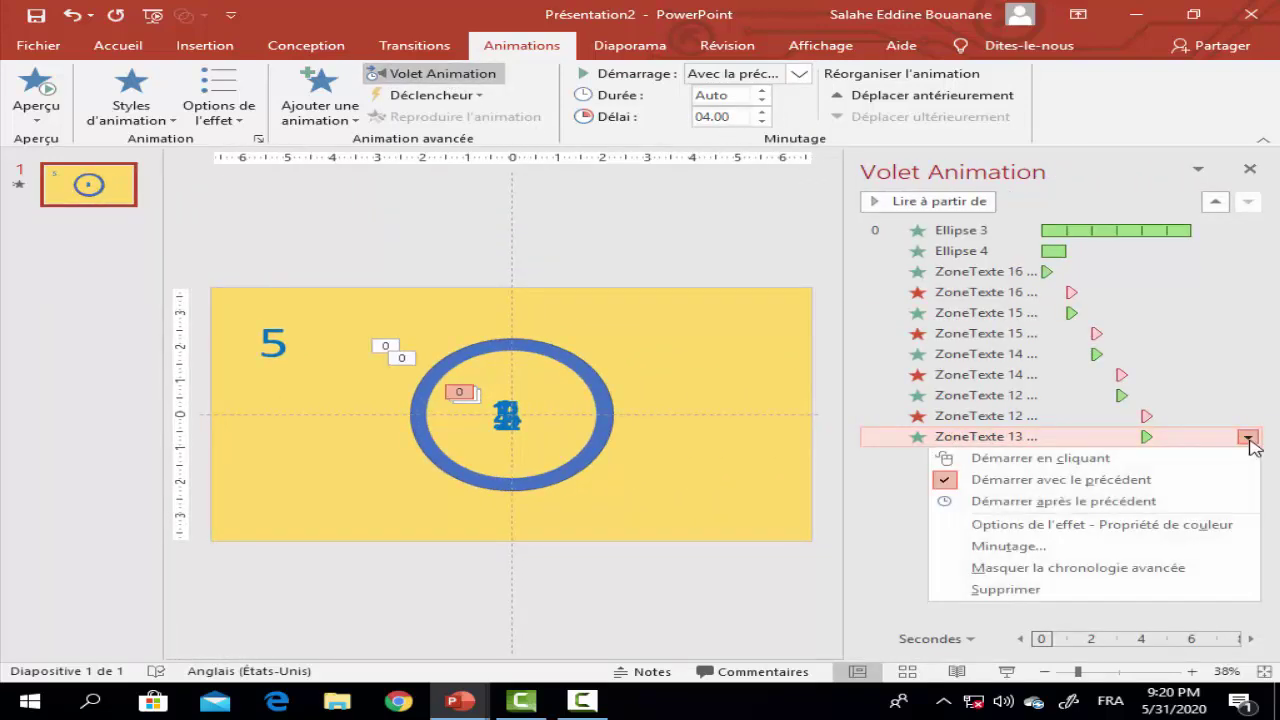
{"action": "left_click", "coordinate": [1203, 525]}
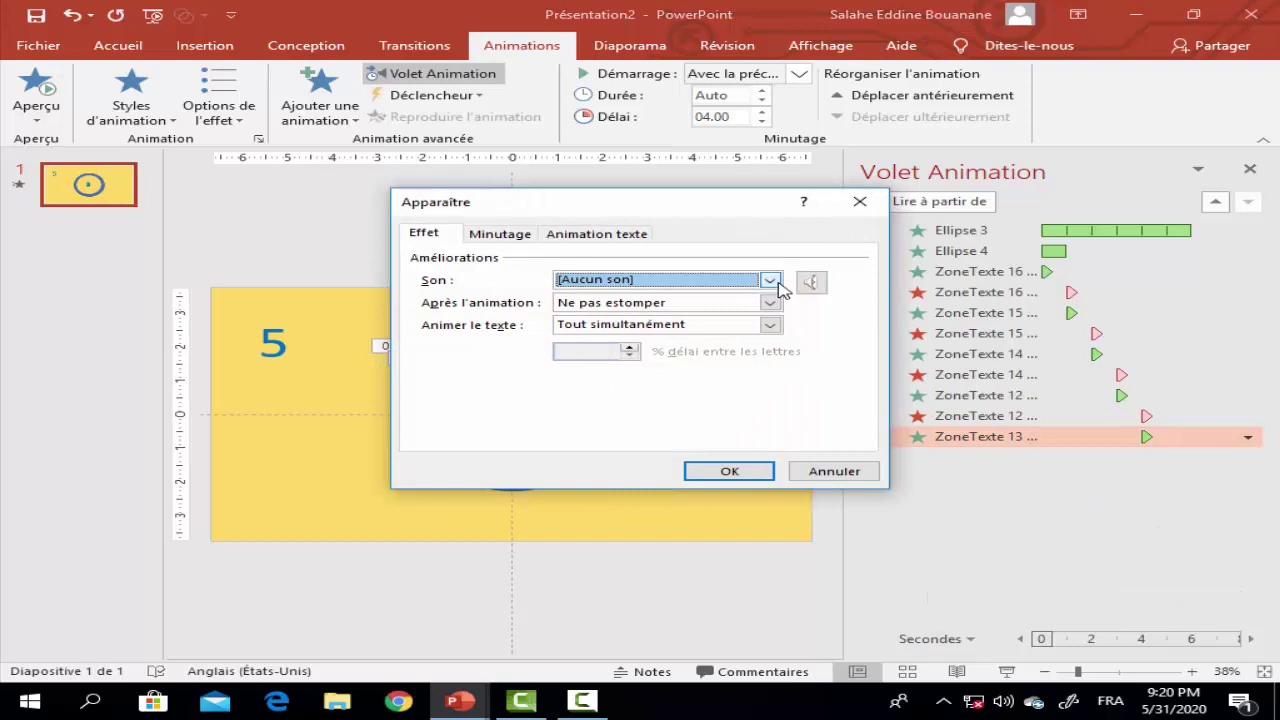
{"action": "left_click", "coordinate": [770, 281]}
{"action": "left_click_drag", "start_coordinate": [780, 315], "coordinate": [778, 323]}
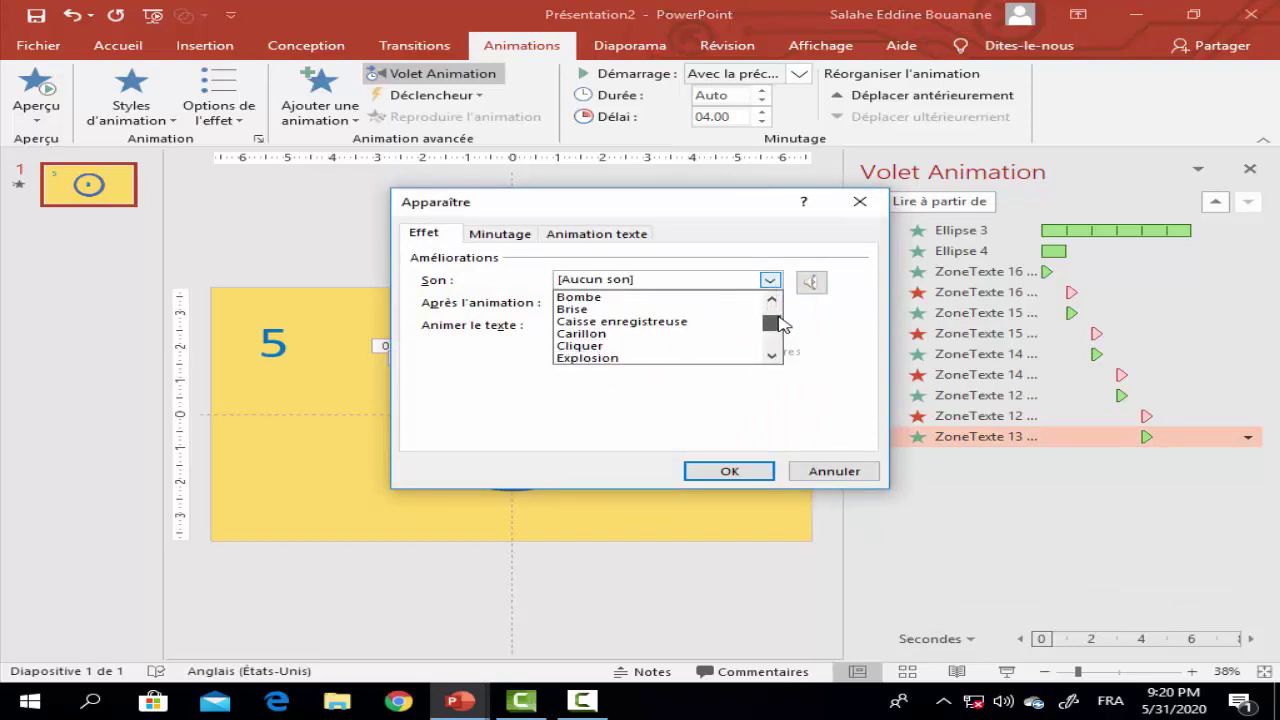
{"action": "left_click", "coordinate": [706, 346]}
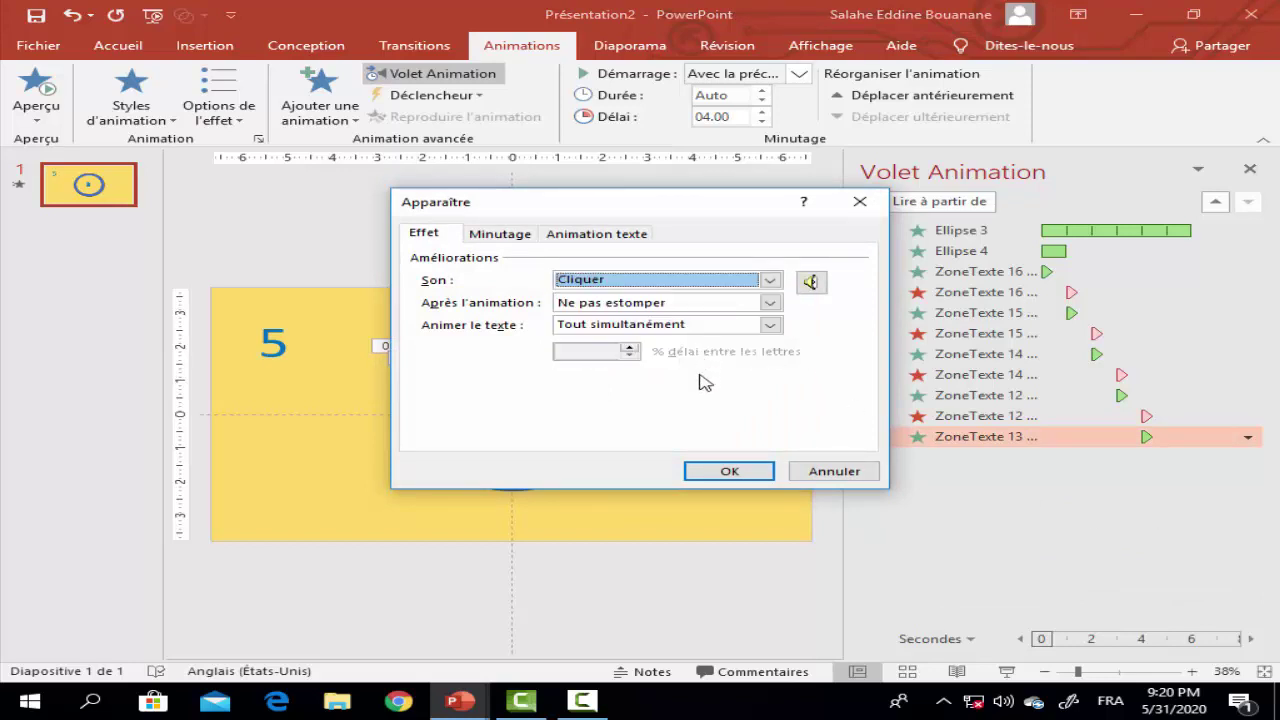
{"action": "left_click", "coordinate": [729, 471]}
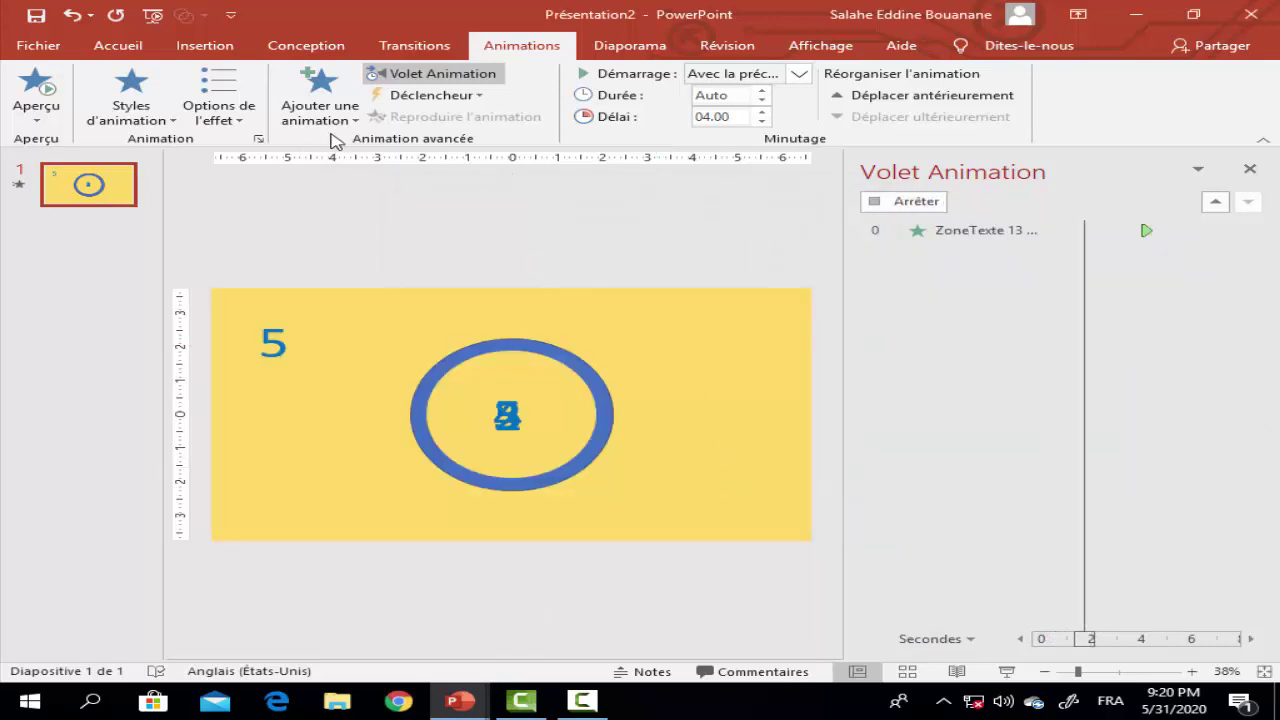
Add a Disparaître exit animation to the number 1, starting Avec la précédente with a delay of 05.00
{"action": "left_click", "coordinate": [355, 120]}
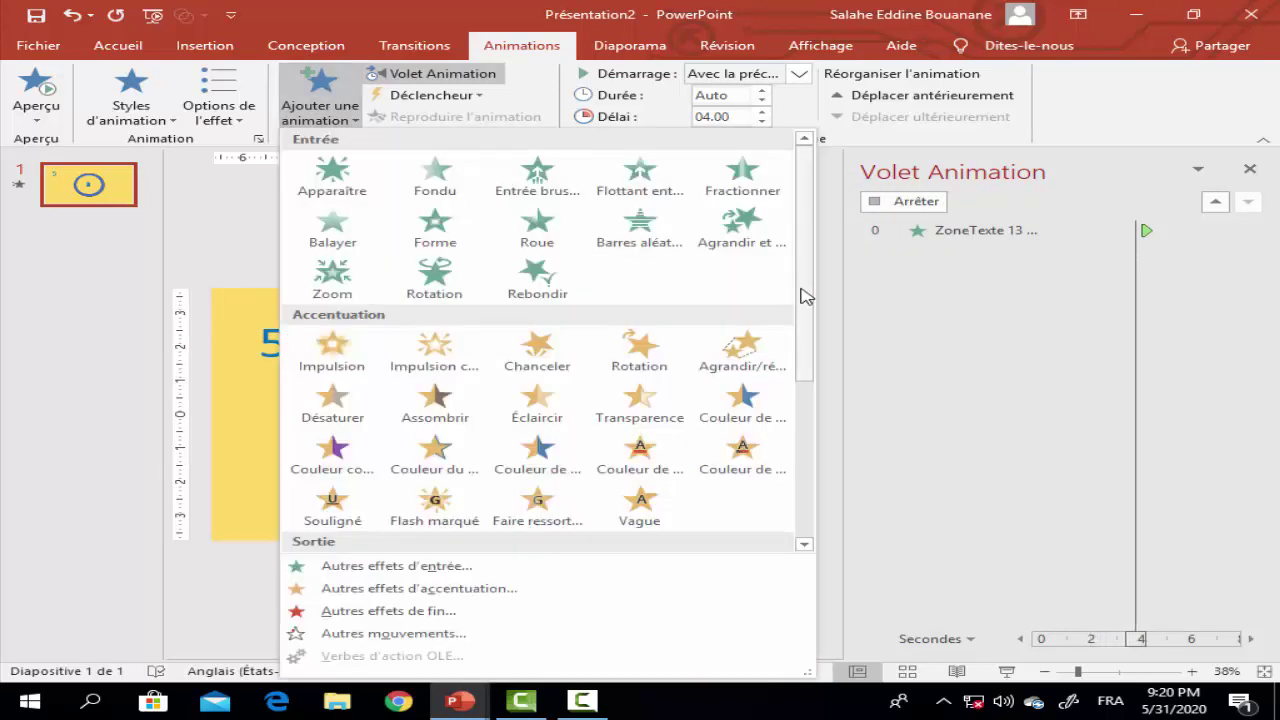
{"action": "left_click_drag", "start_coordinate": [806, 289], "coordinate": [803, 391]}
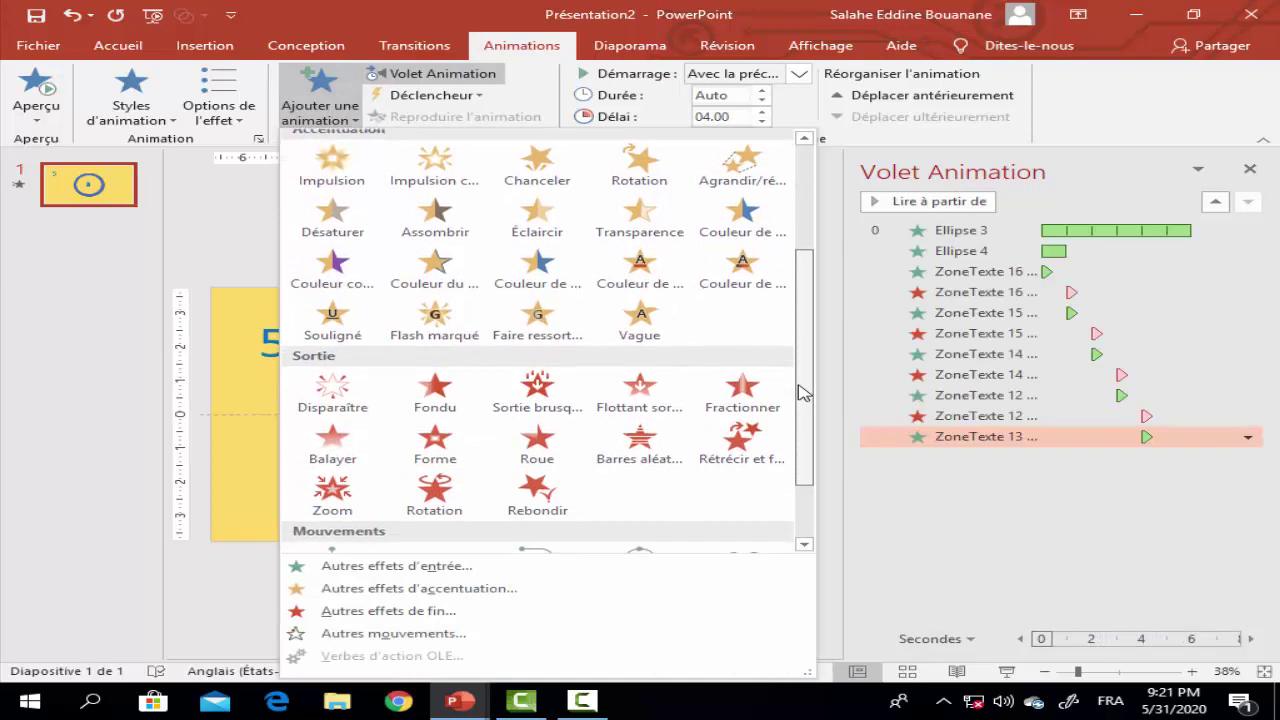
{"action": "left_click", "coordinate": [333, 398]}
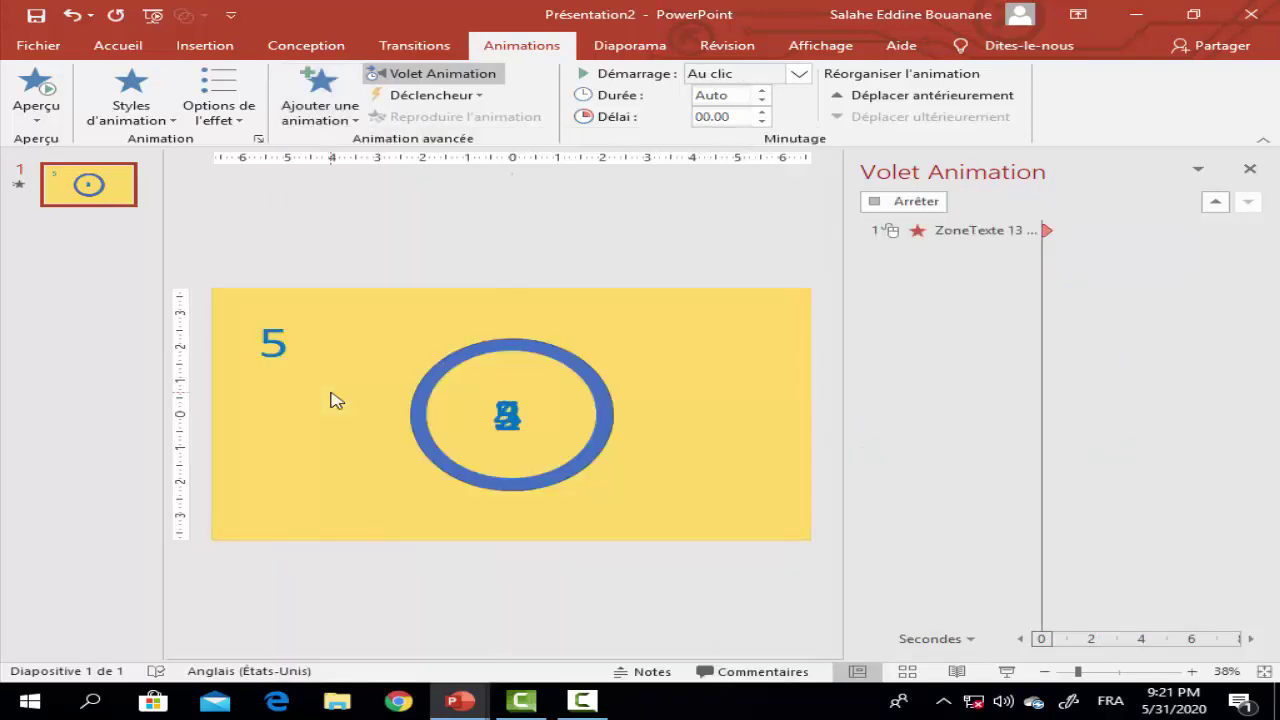
{"action": "left_click", "coordinate": [801, 79]}
{"action": "left_click", "coordinate": [806, 113]}
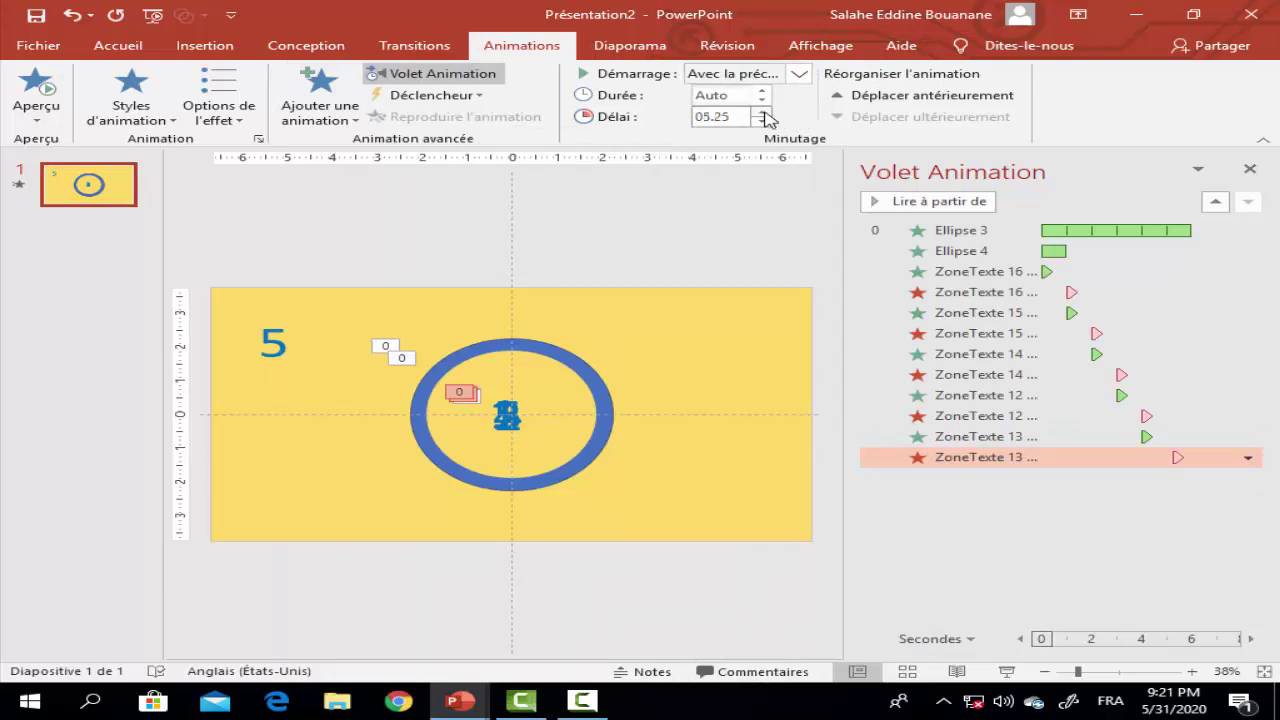
{"action": "left_click", "coordinate": [750, 238]}
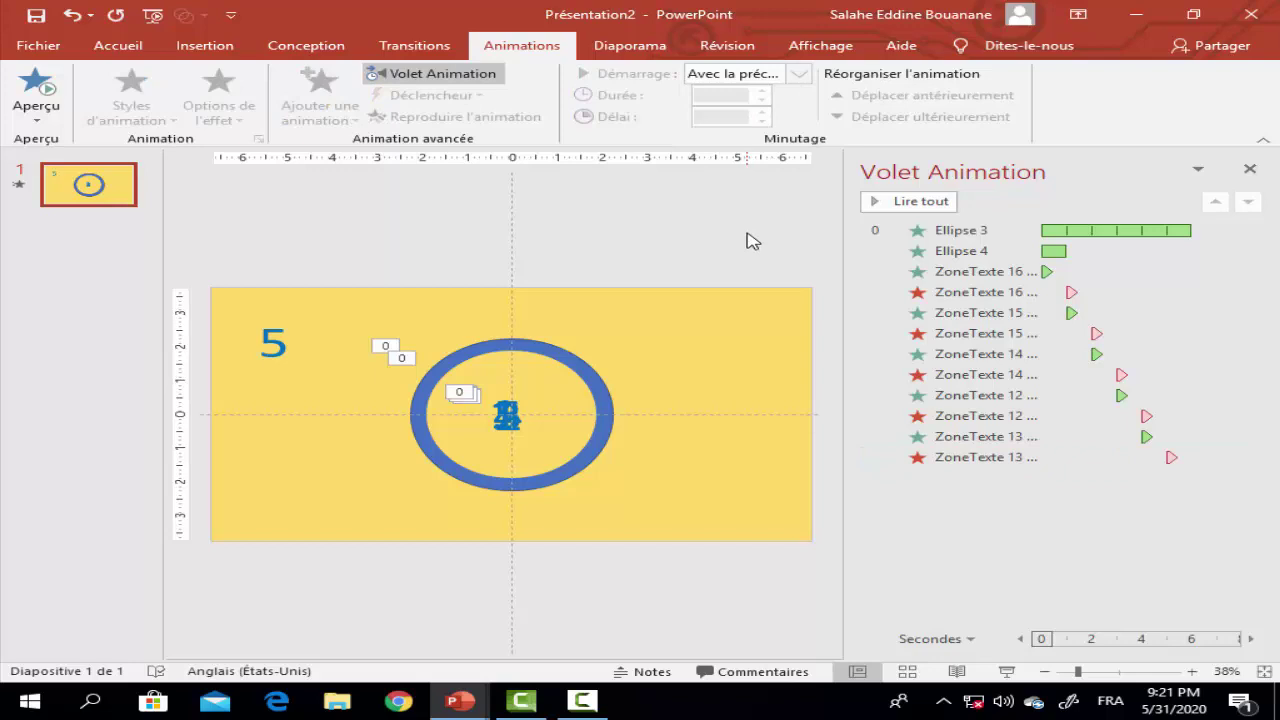
{"action": "left_click", "coordinate": [1249, 168]}
Change the last 5 outside the circle to 0 and place it at the circle's centre
{"action": "left_click", "coordinate": [389, 284]}
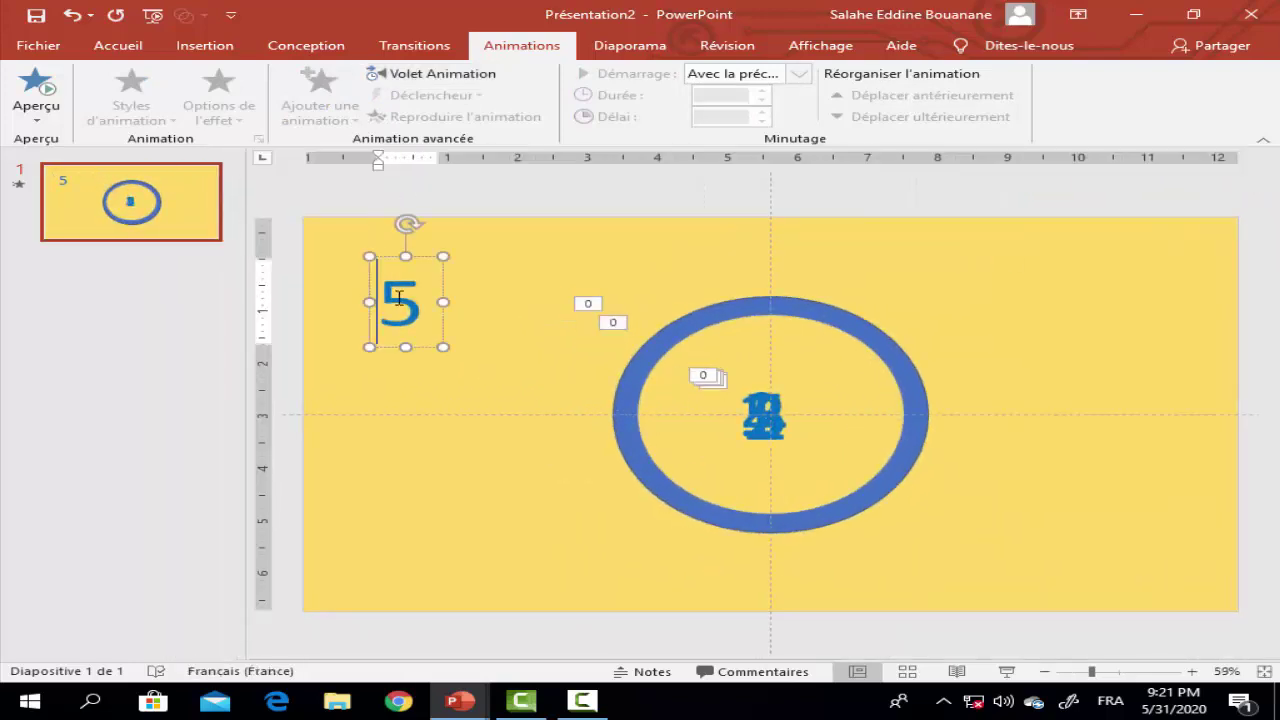
{"action": "left_click_drag", "start_coordinate": [389, 258], "coordinate": [413, 358]}
{"action": "double_click", "coordinate": [413, 390]}
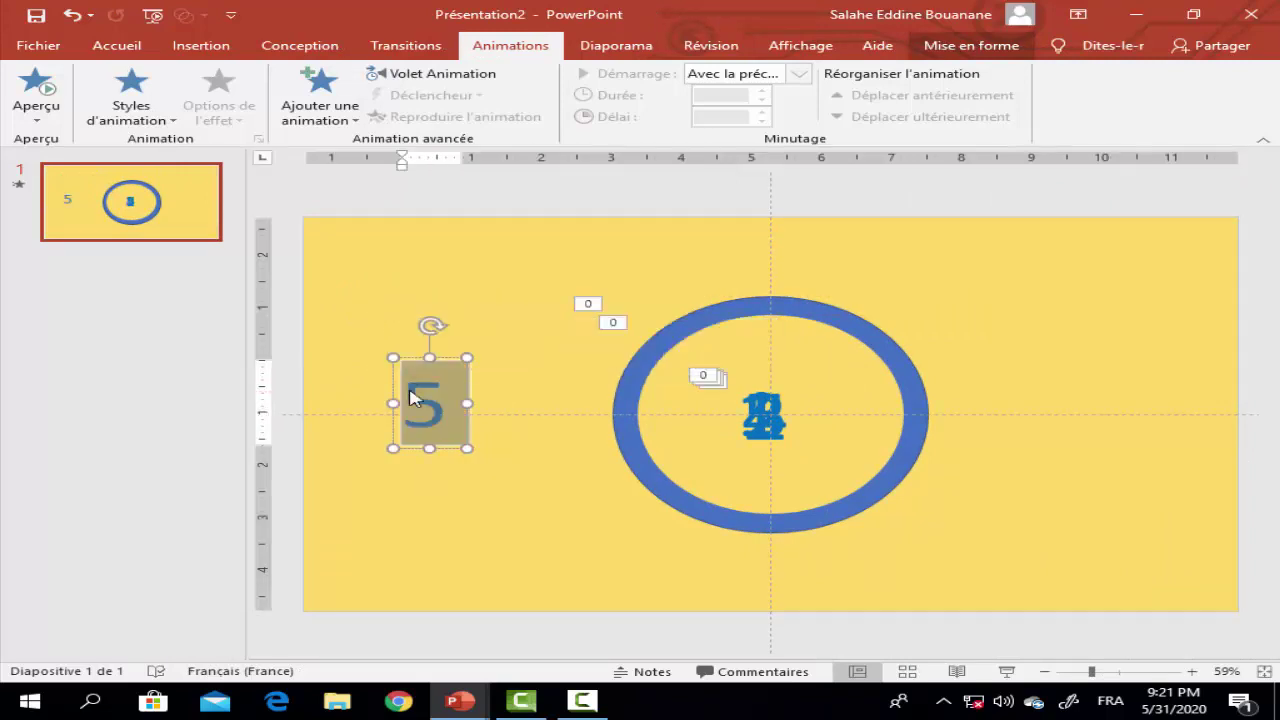
{"action": "type", "text": "0"}
{"action": "left_click_drag", "start_coordinate": [412, 360], "coordinate": [752, 373]}
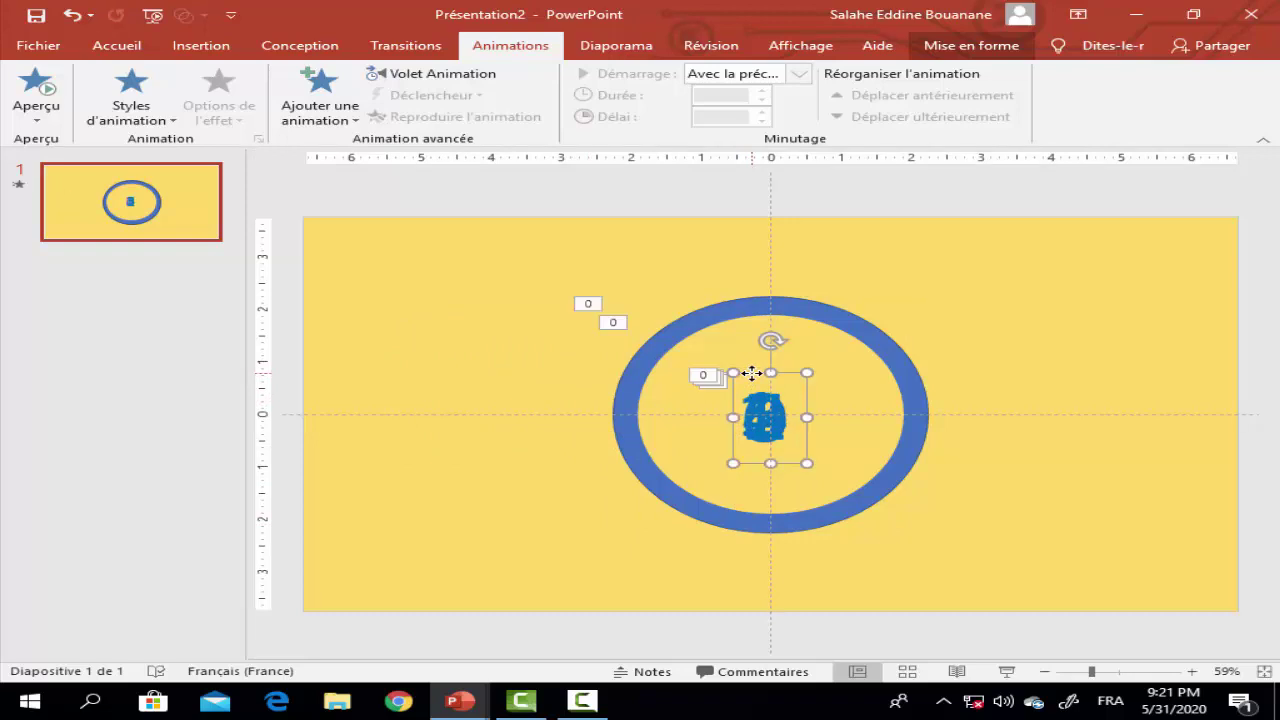
Apply the Apparaître entrance animation to the number 0, starting Avec la précédente with a delay of 05.00
{"action": "left_click", "coordinate": [170, 122]}
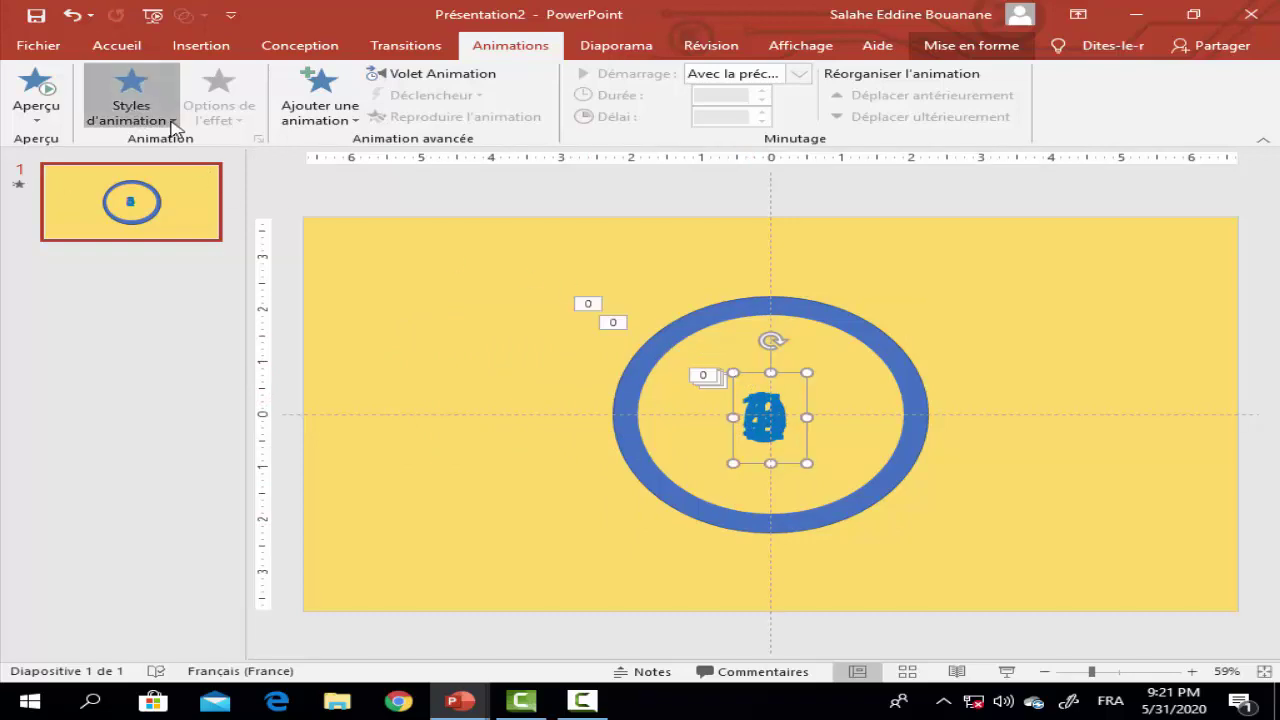
{"action": "left_click", "coordinate": [150, 250]}
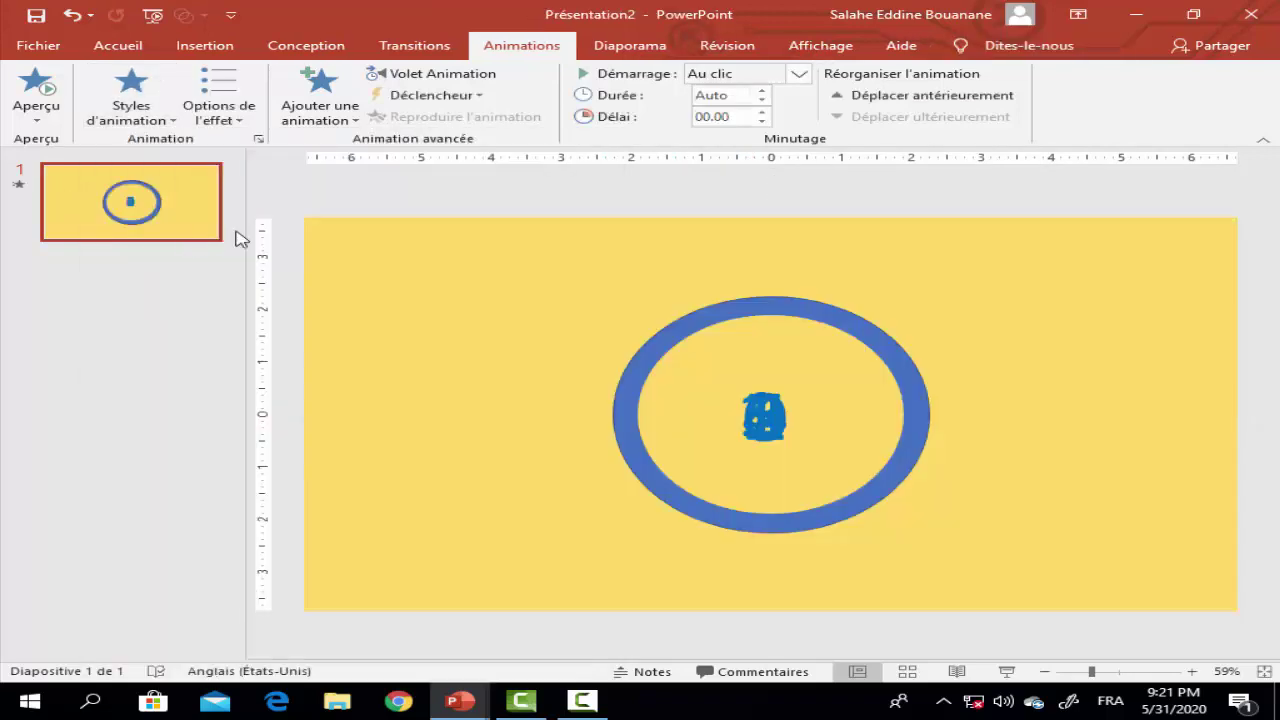
{"action": "left_click", "coordinate": [799, 73]}
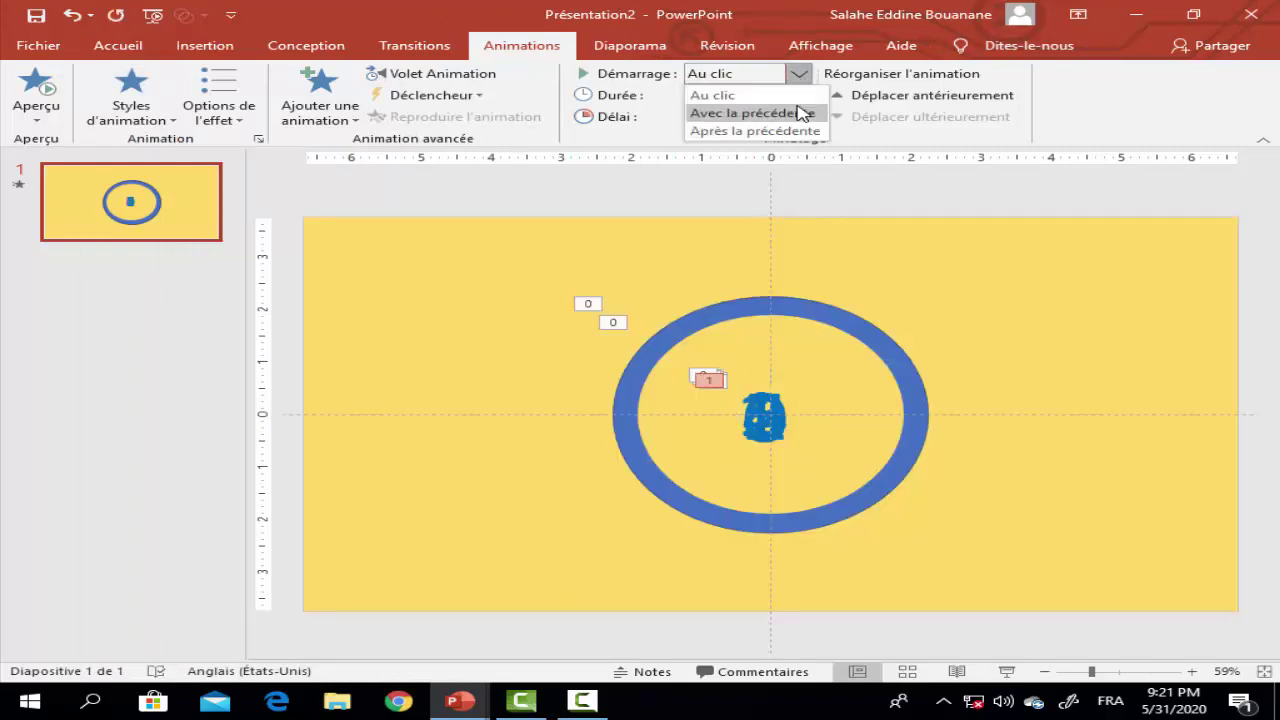
{"action": "left_click", "coordinate": [800, 110]}
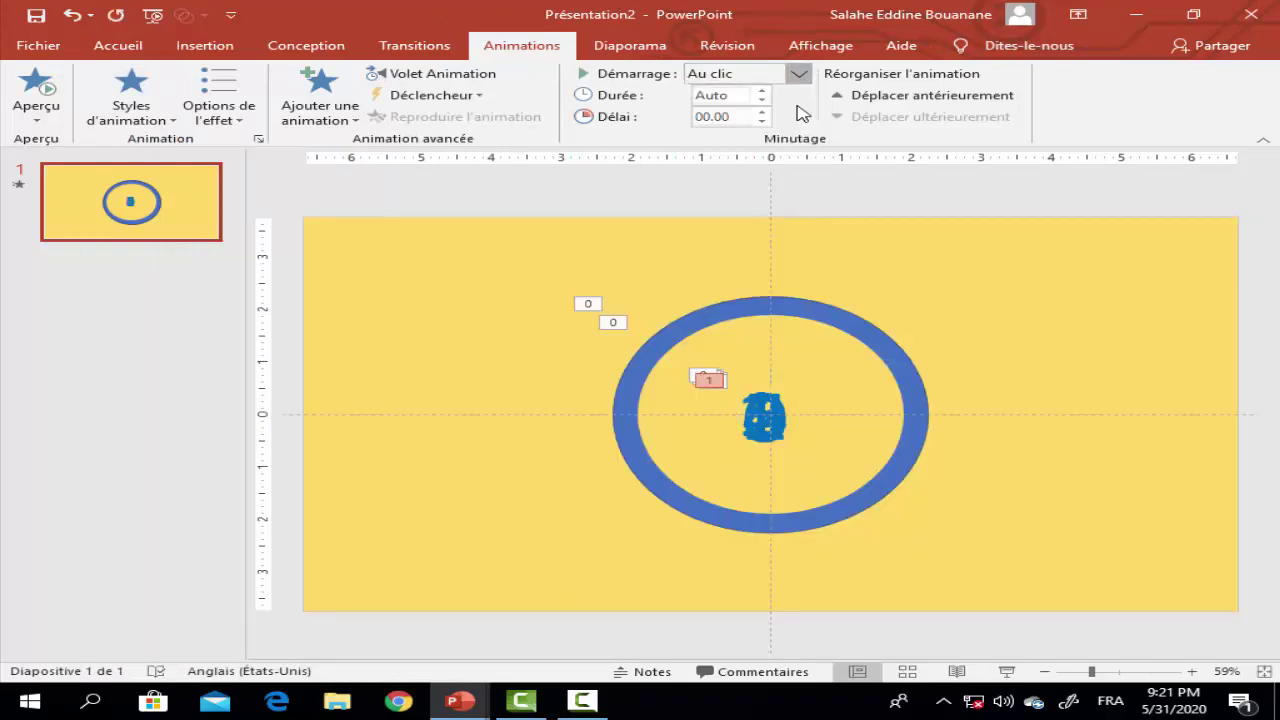
Open the effect options for the number 0's Apparaître animation
{"action": "left_click", "coordinate": [466, 78]}
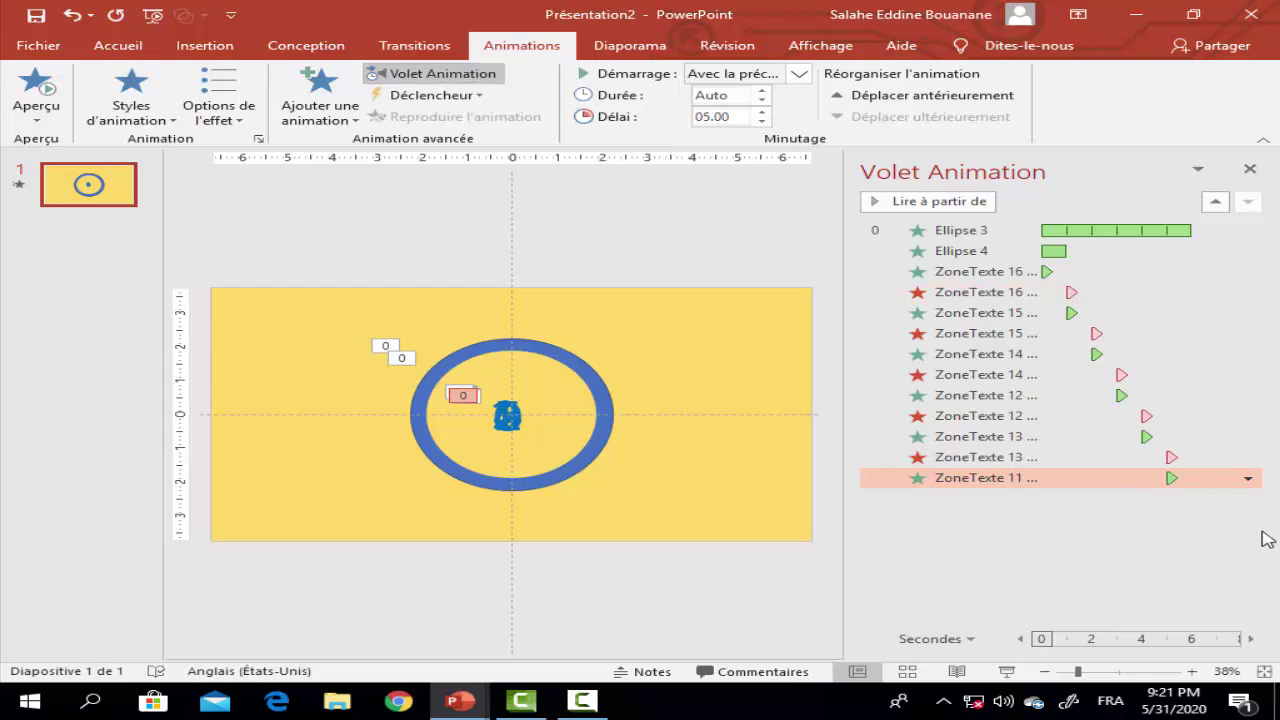
{"action": "left_click", "coordinate": [1248, 479]}
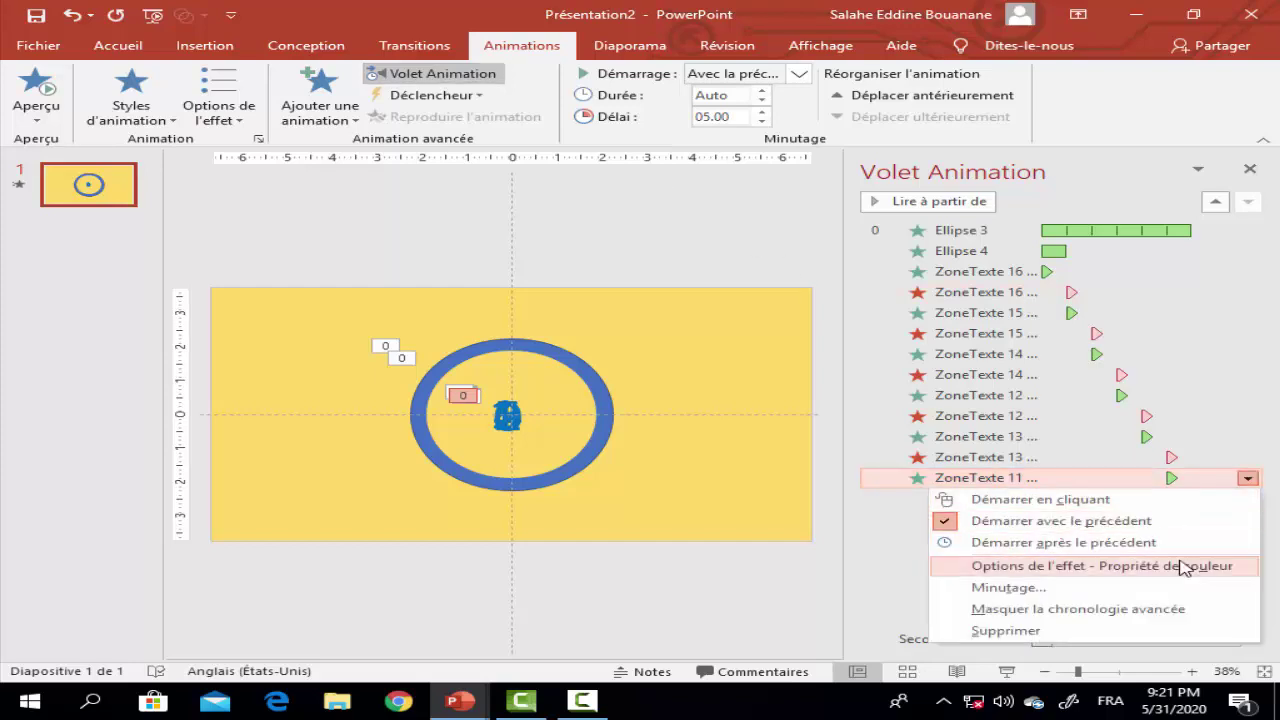